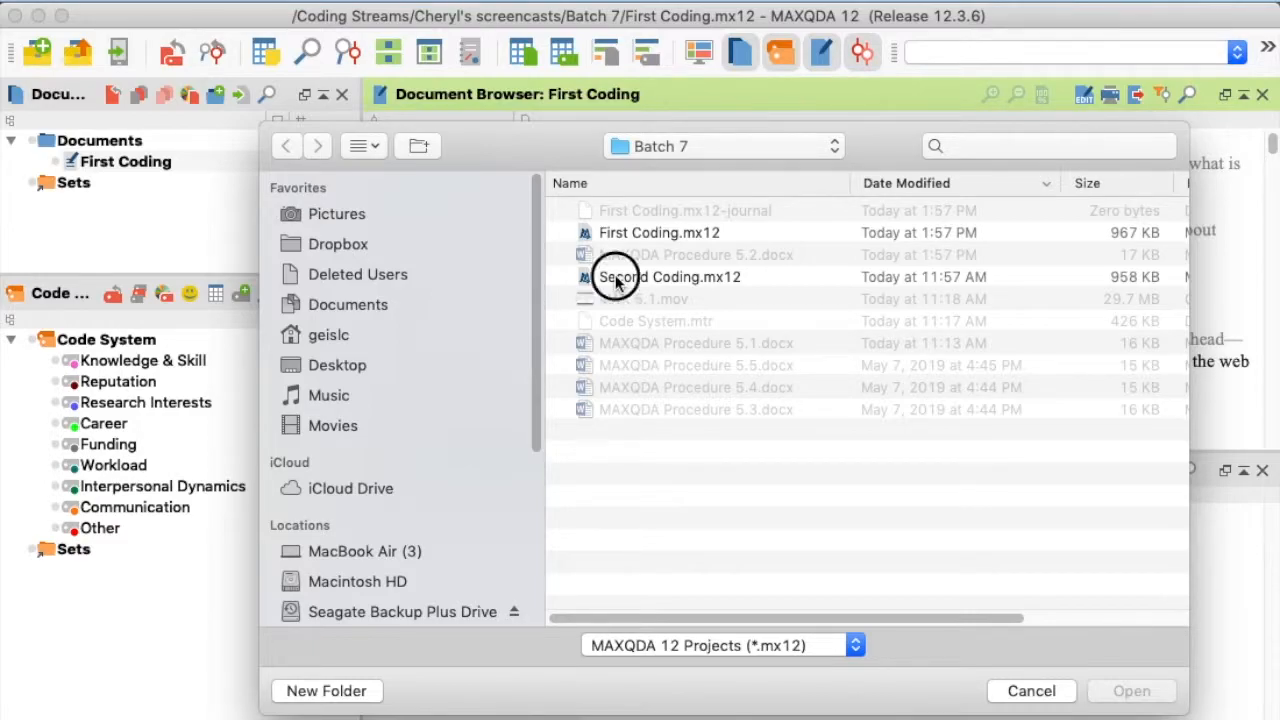
Step: Merge the project Second Coding.mx12 into the open project, keeping the code memos of the opened project (First Coding)
left_click(616, 280)
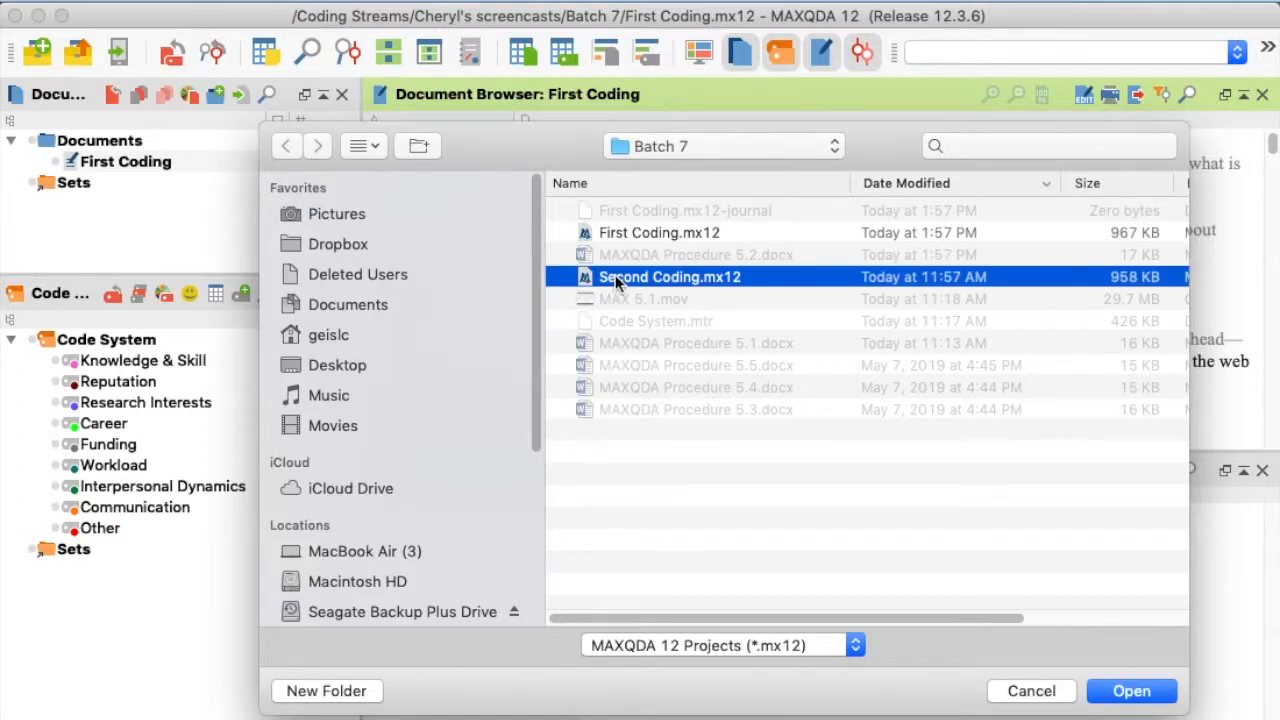
left_click(1131, 691)
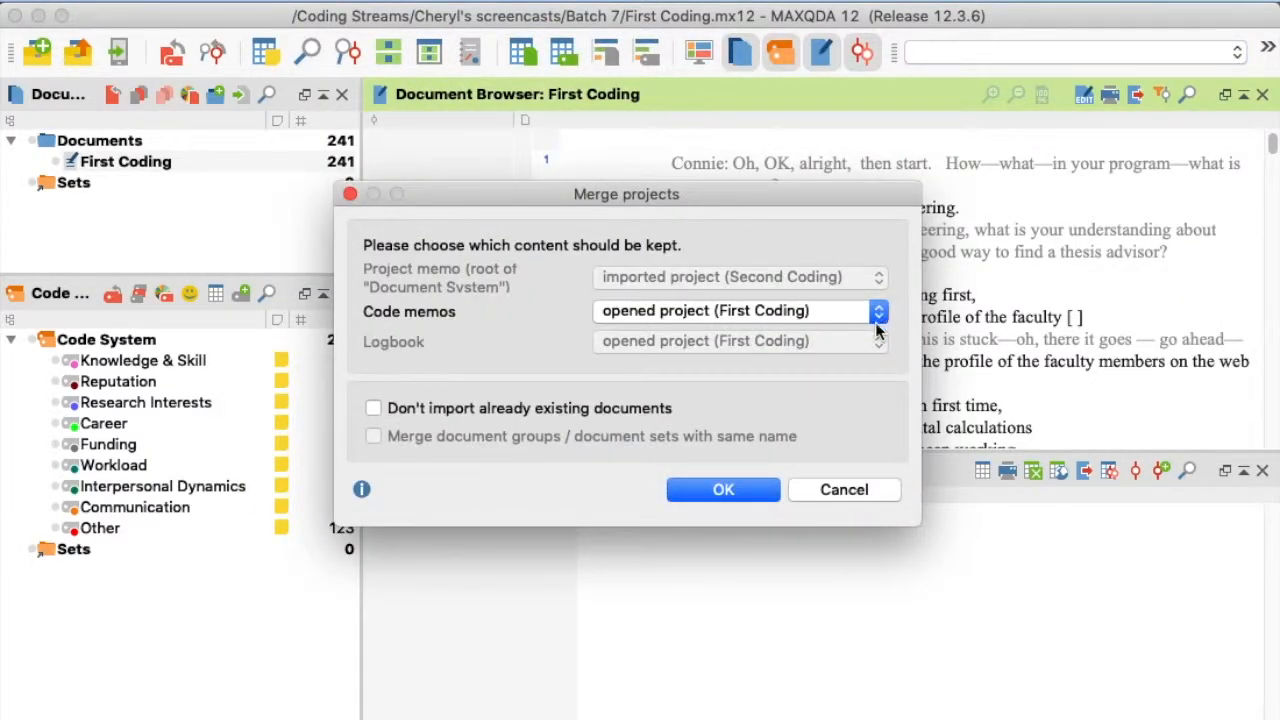
left_click(745, 491)
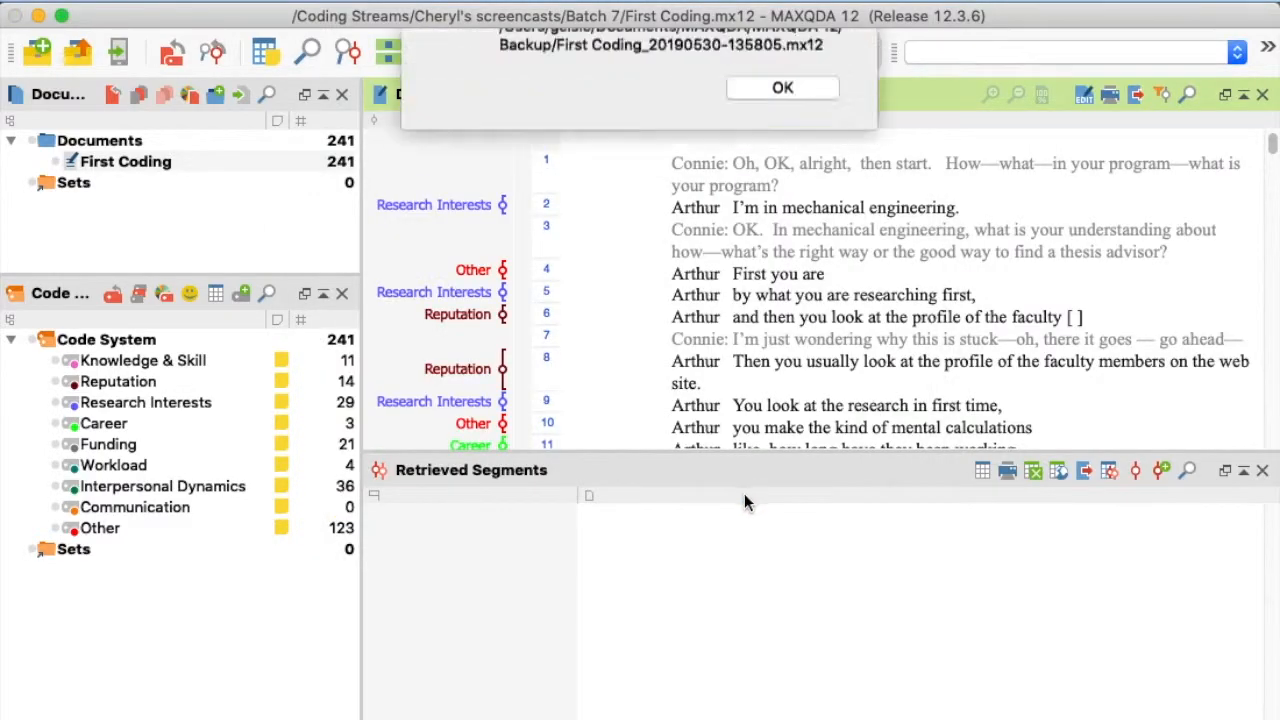
left_click(800, 237)
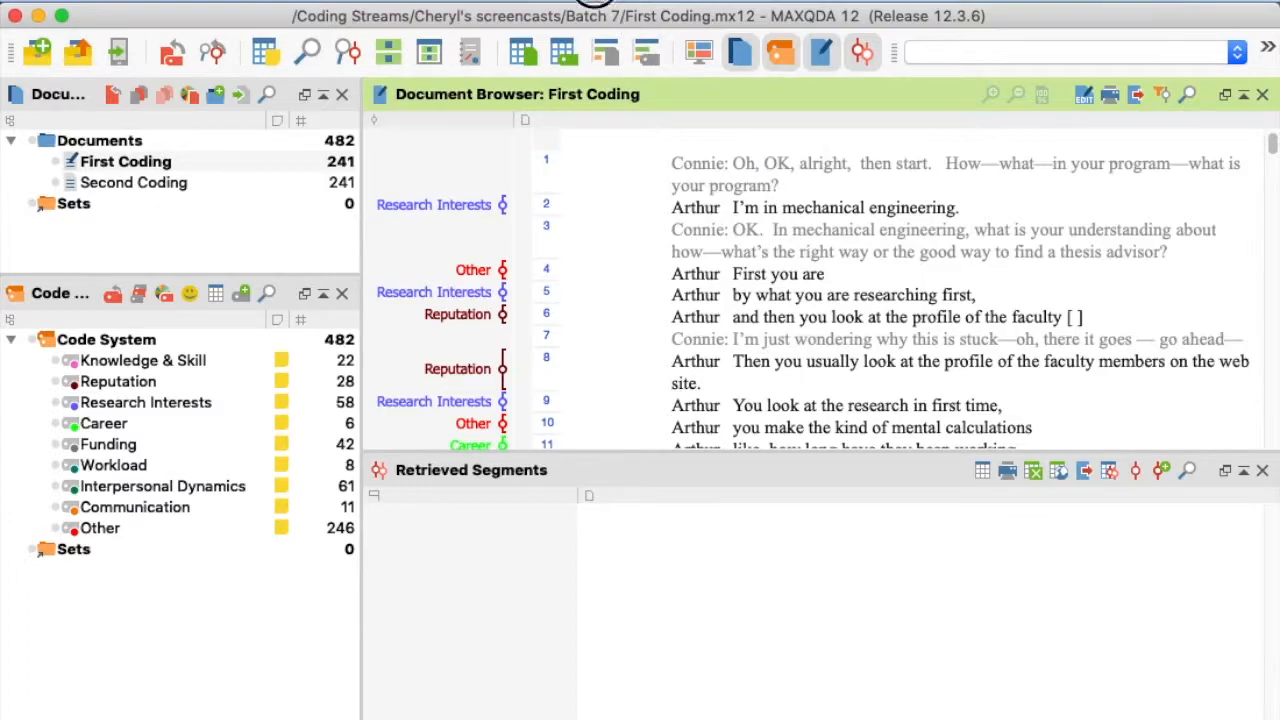
Step: Run an Intercoder Agreement analysis with segment agreement in % as the type and the correlation at 100%
left_click(598, 4)
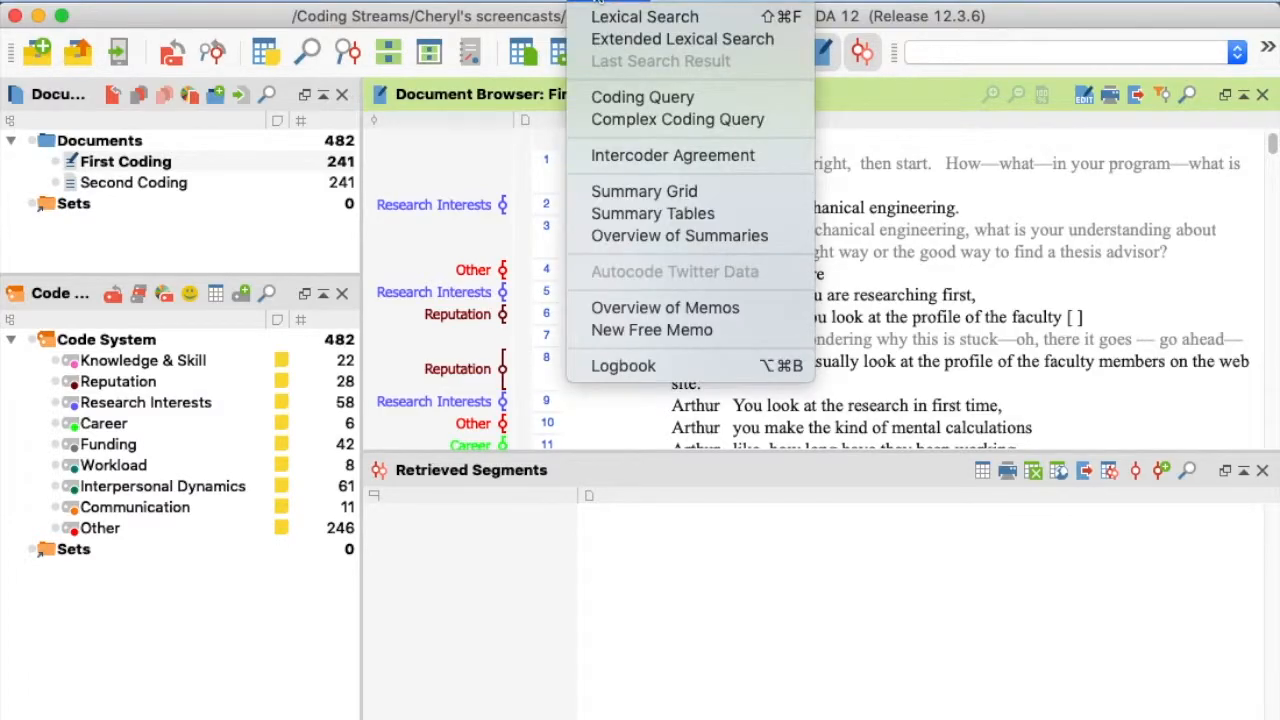
left_click(674, 152)
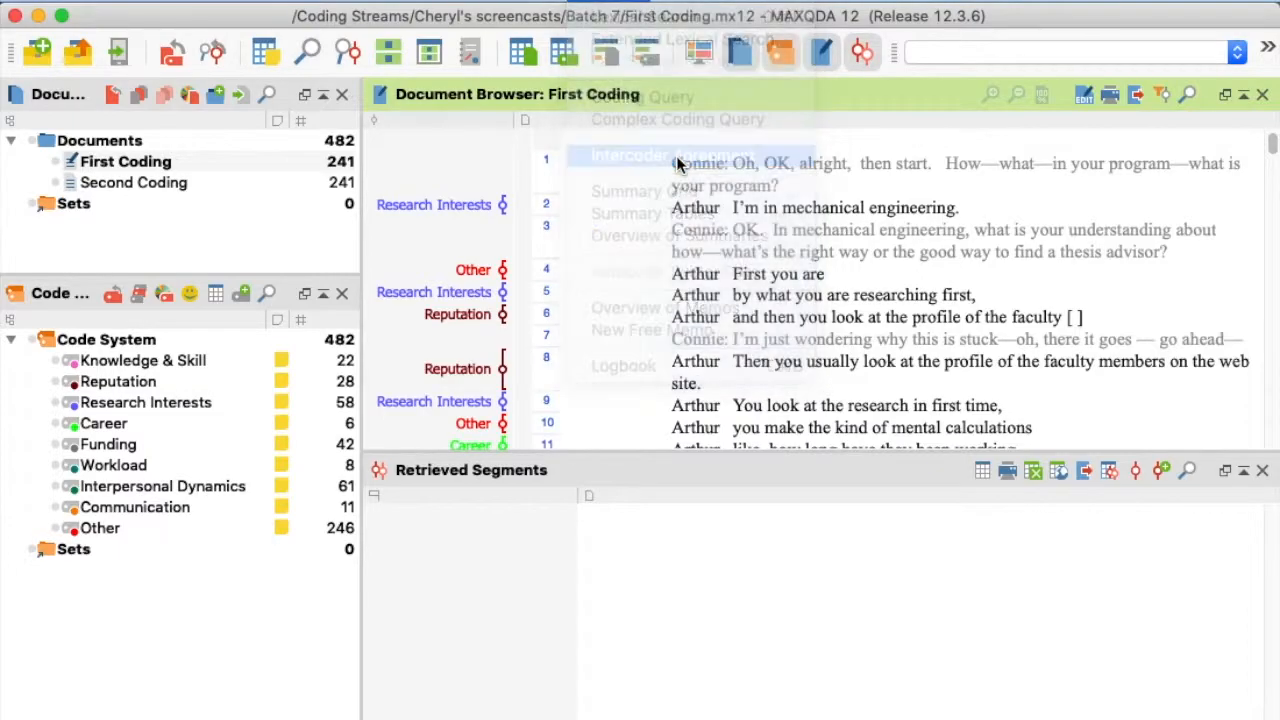
left_click_drag(627, 358, 611, 155)
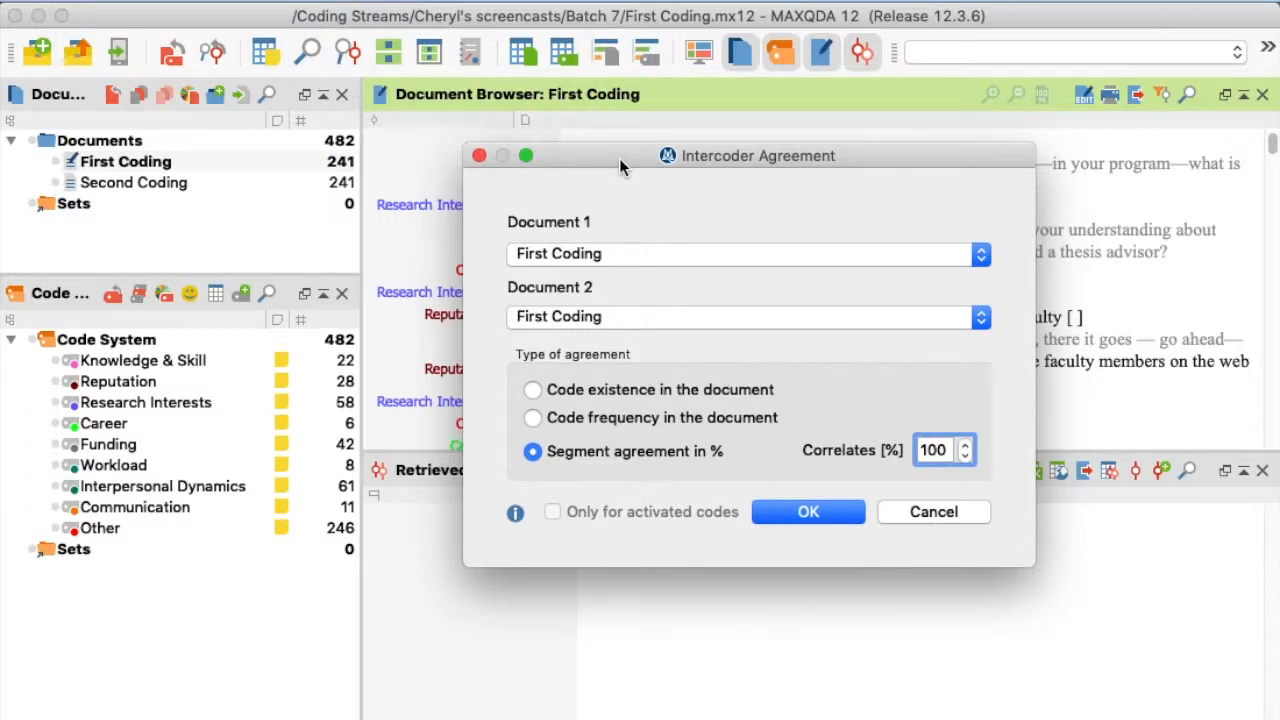
left_click(533, 452)
left_click(808, 513)
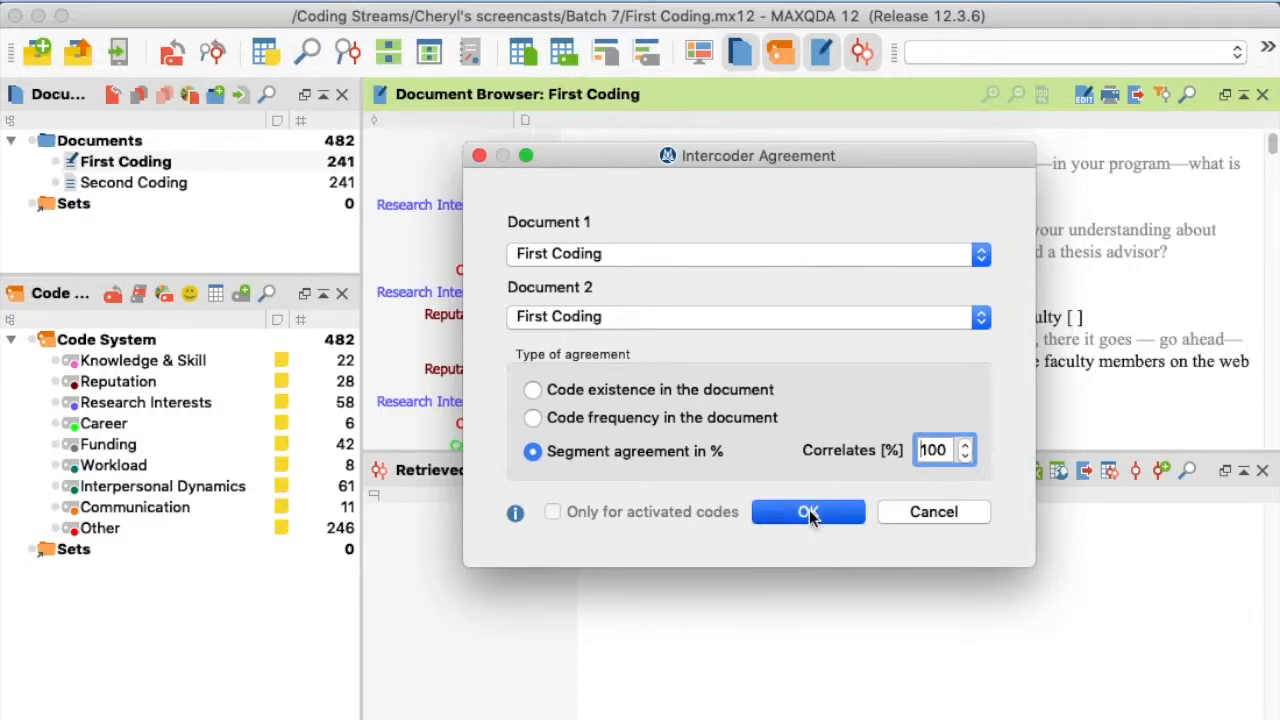
Step: Export the intercoder agreement results as an Excel file and bring the spreadsheet up in Excel
left_click_drag(1249, 455, 452, 35)
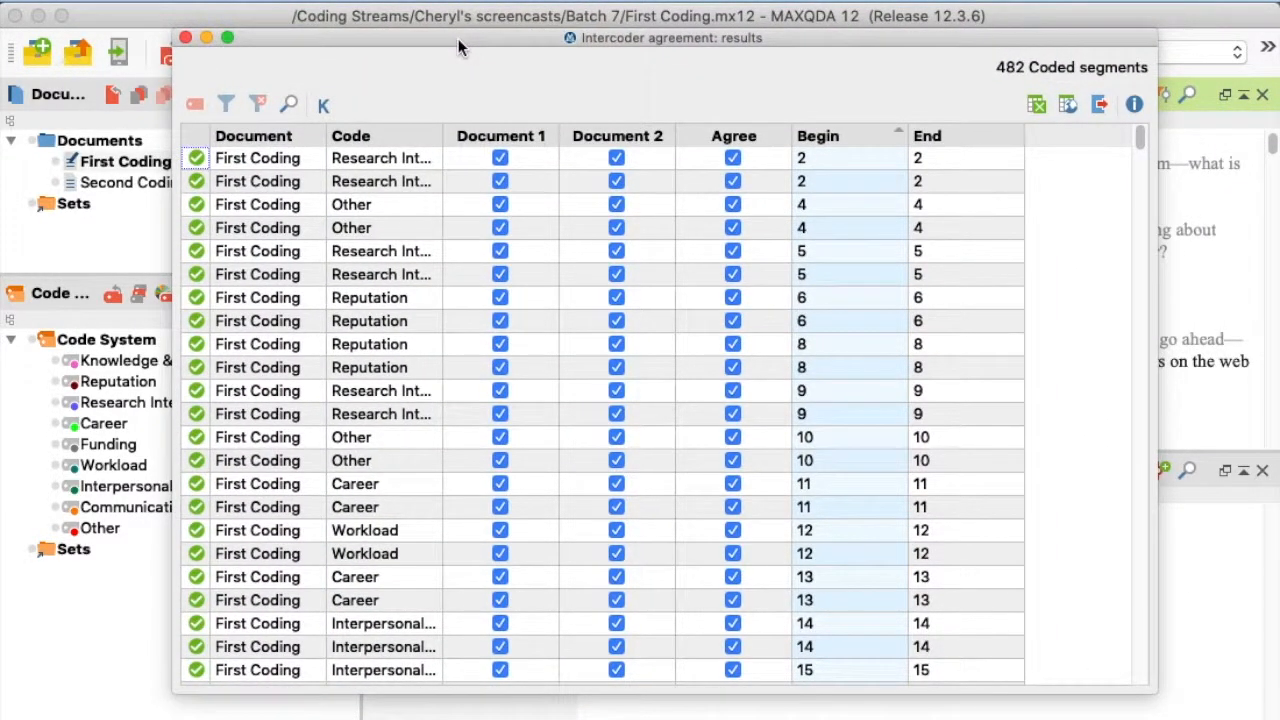
left_click(1037, 105)
left_click(1200, 718)
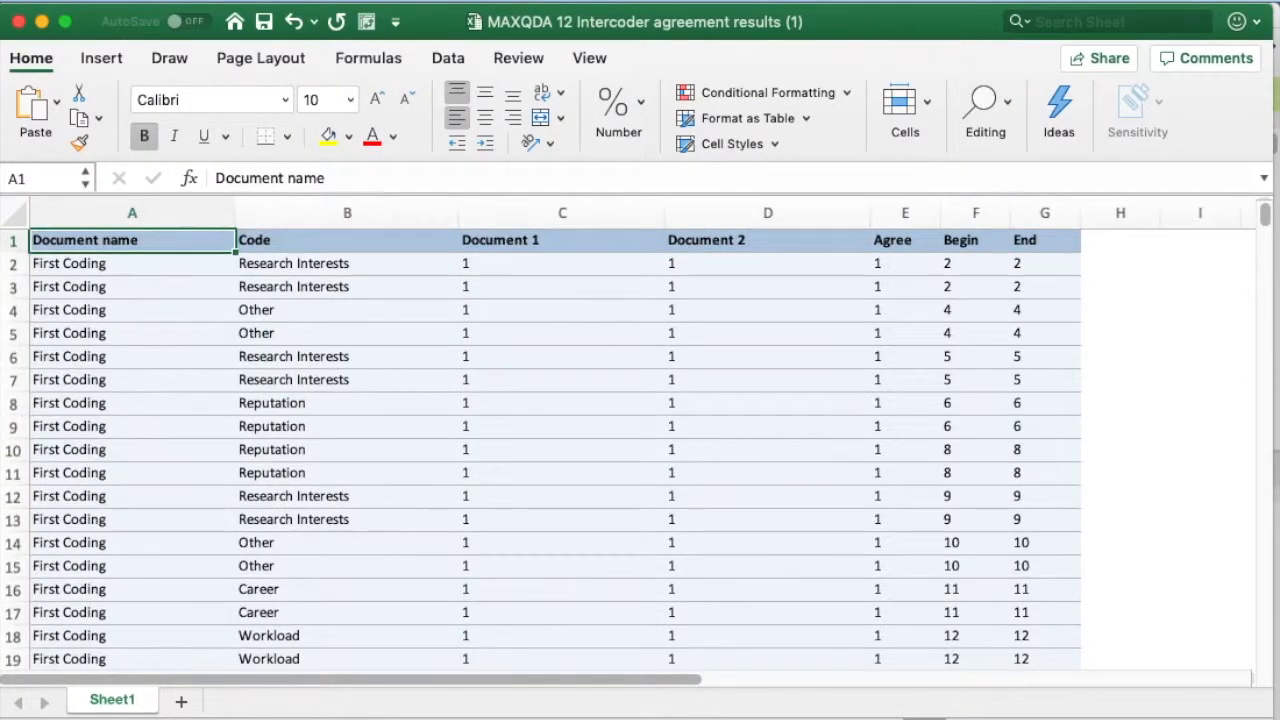
left_click(1200, 718)
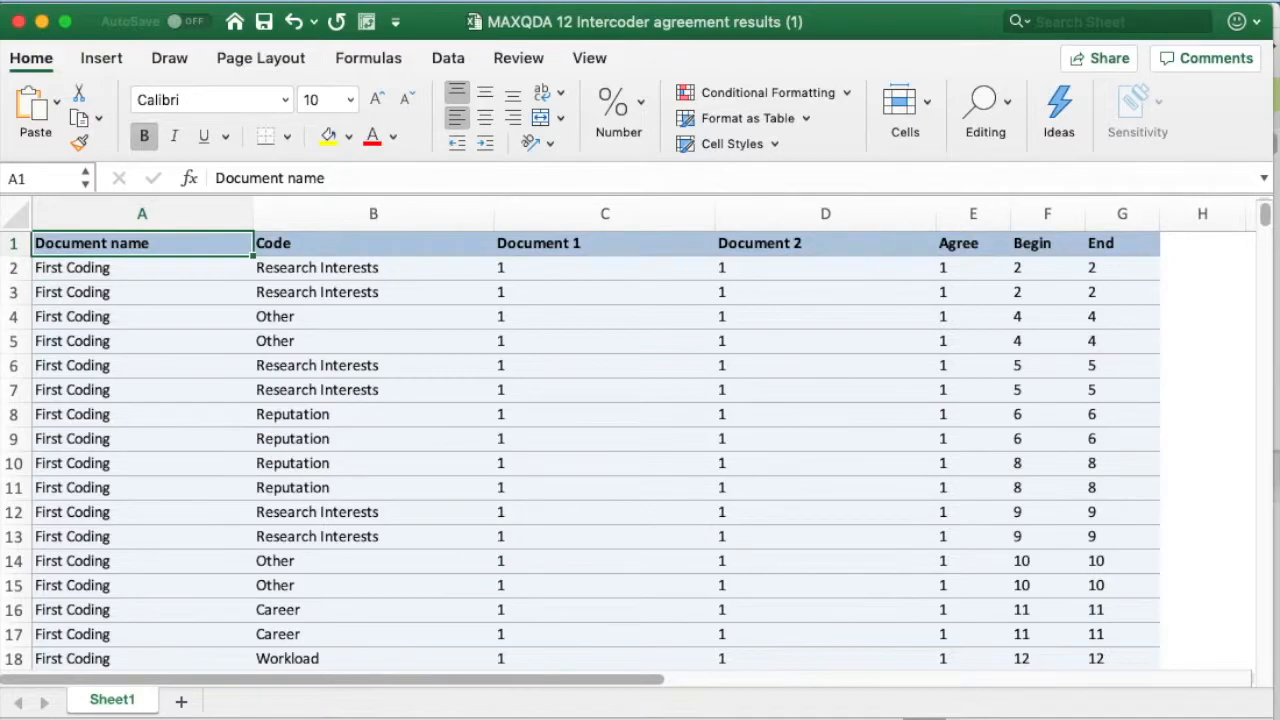
key("super+Tab")
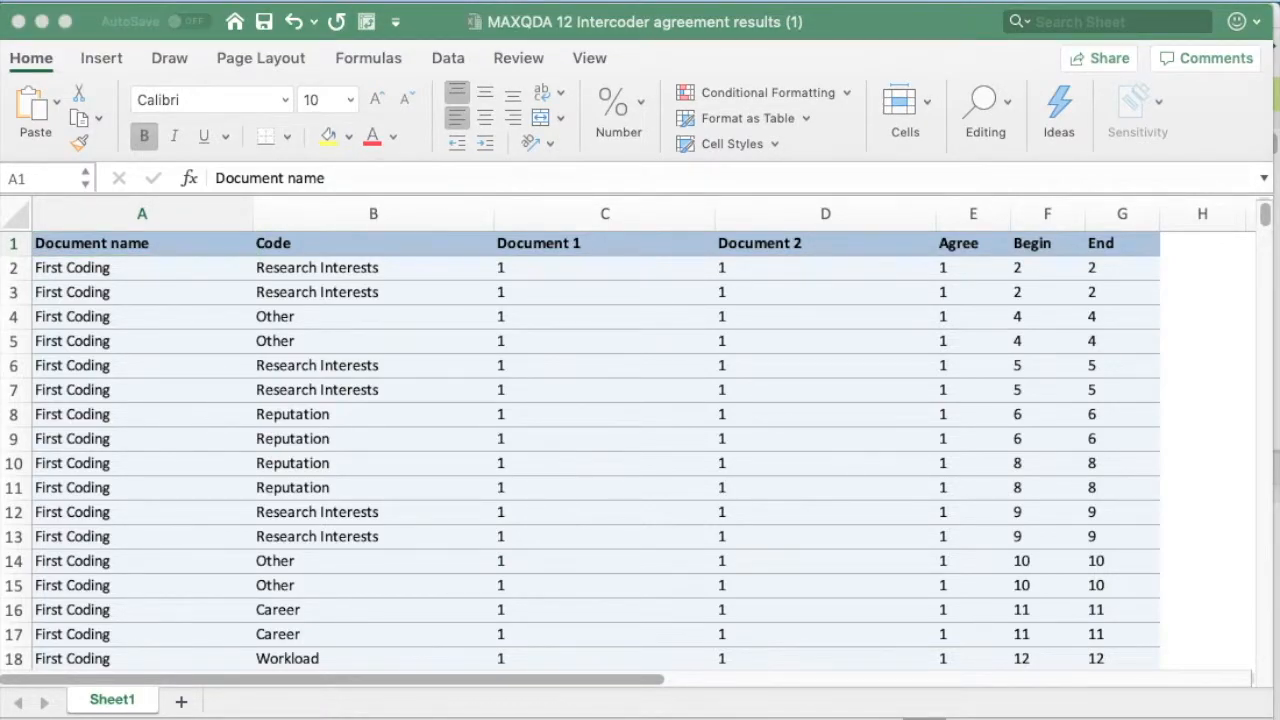
Step: Insert an empty column before the Document 1 column
left_click(566, 224)
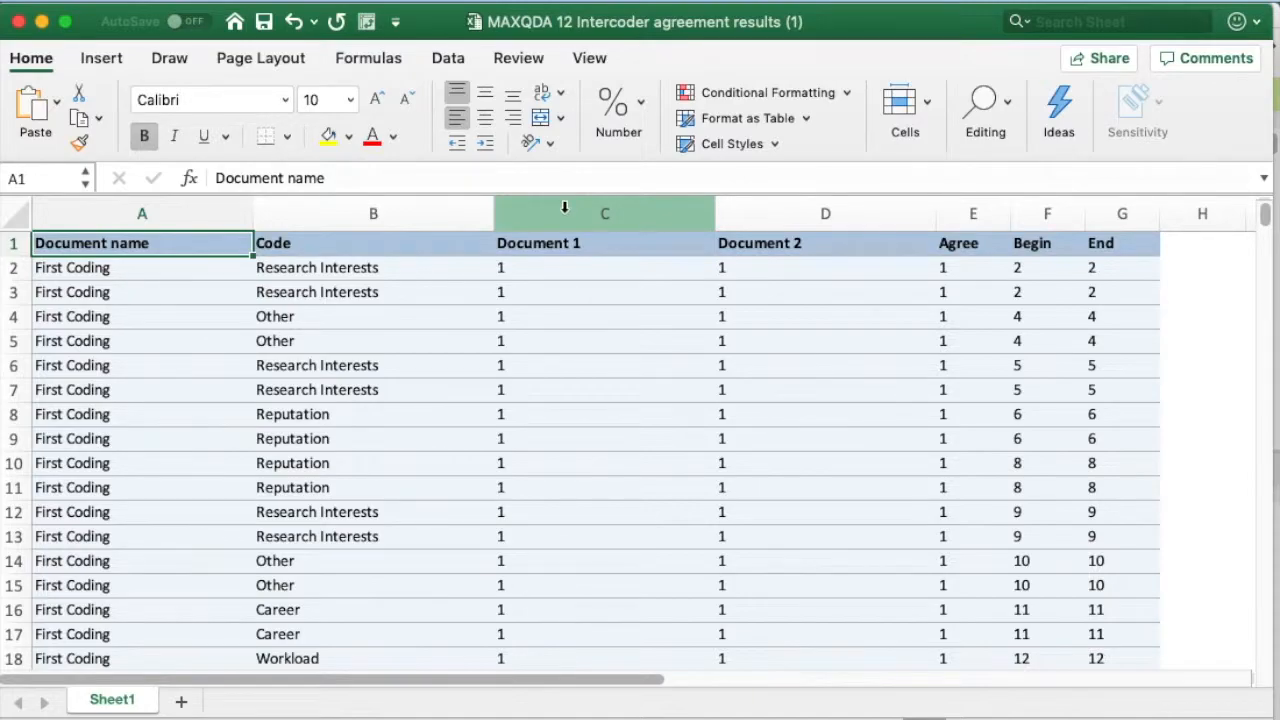
left_click(565, 207)
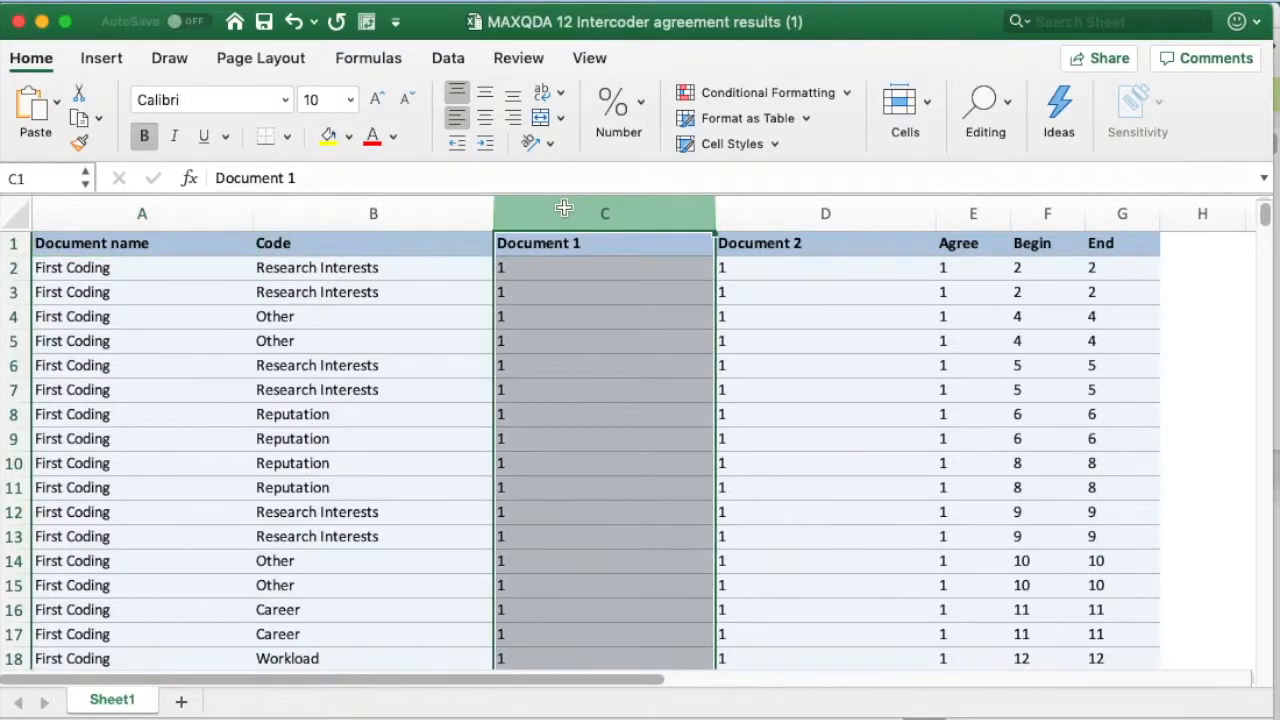
left_click(310, 2)
left_click(340, 59)
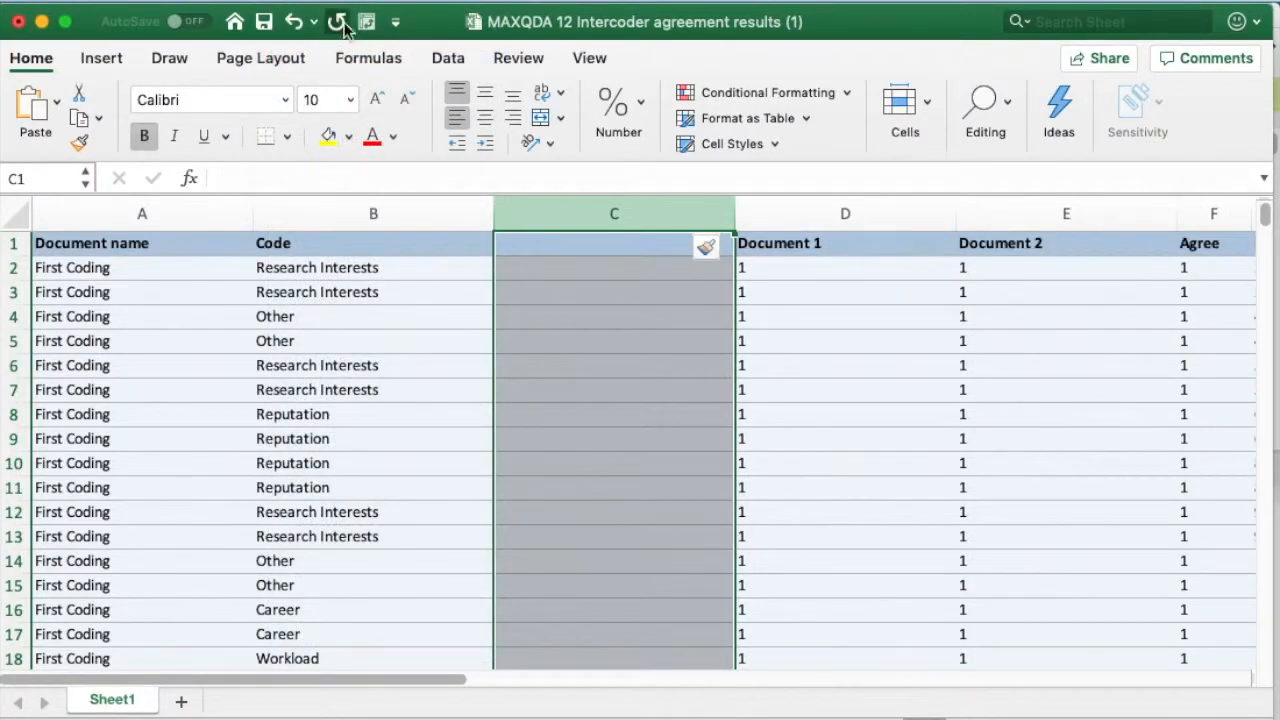
Step: Format the cells of the new empty column C with the General number category
left_click(368, 2)
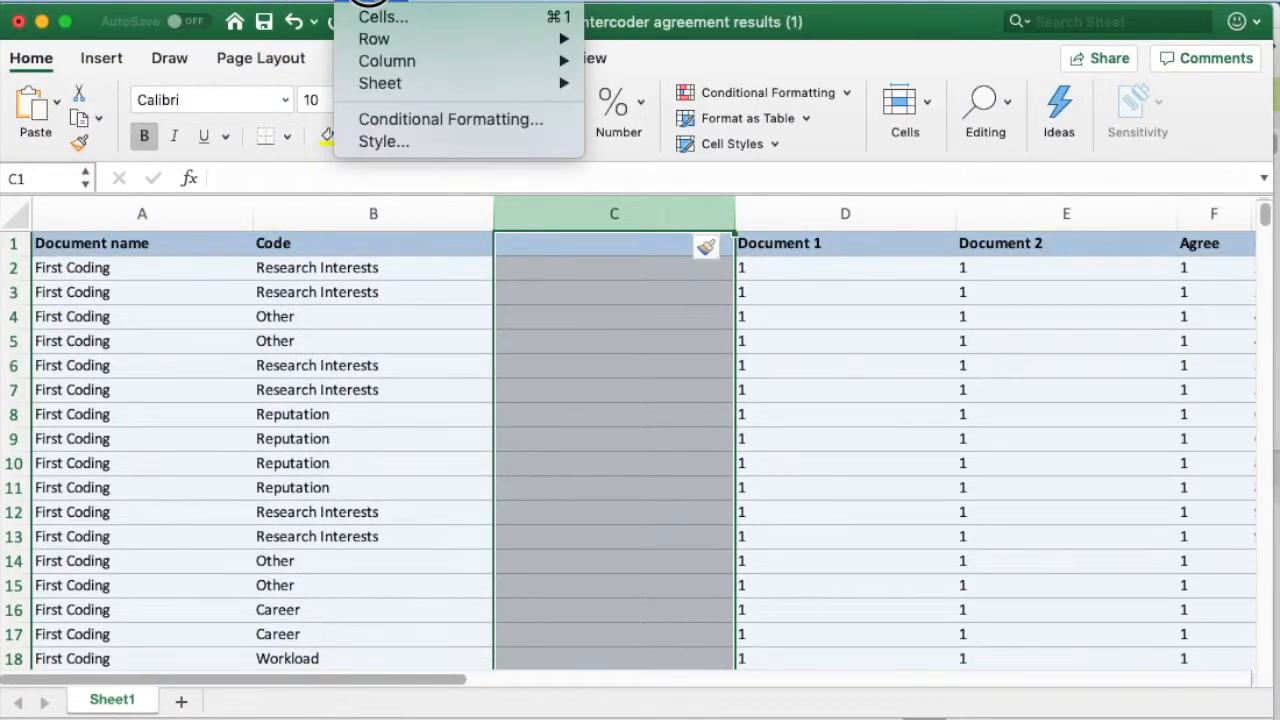
left_click(392, 18)
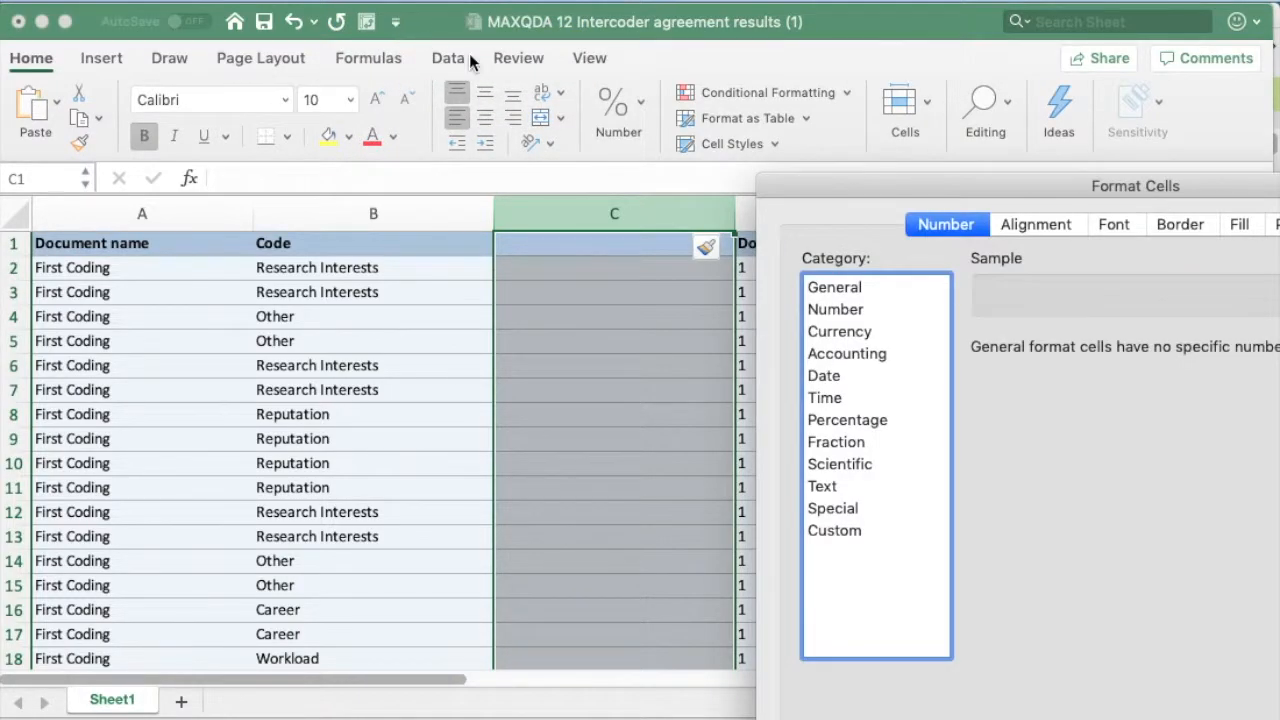
left_click_drag(908, 181, 595, 69)
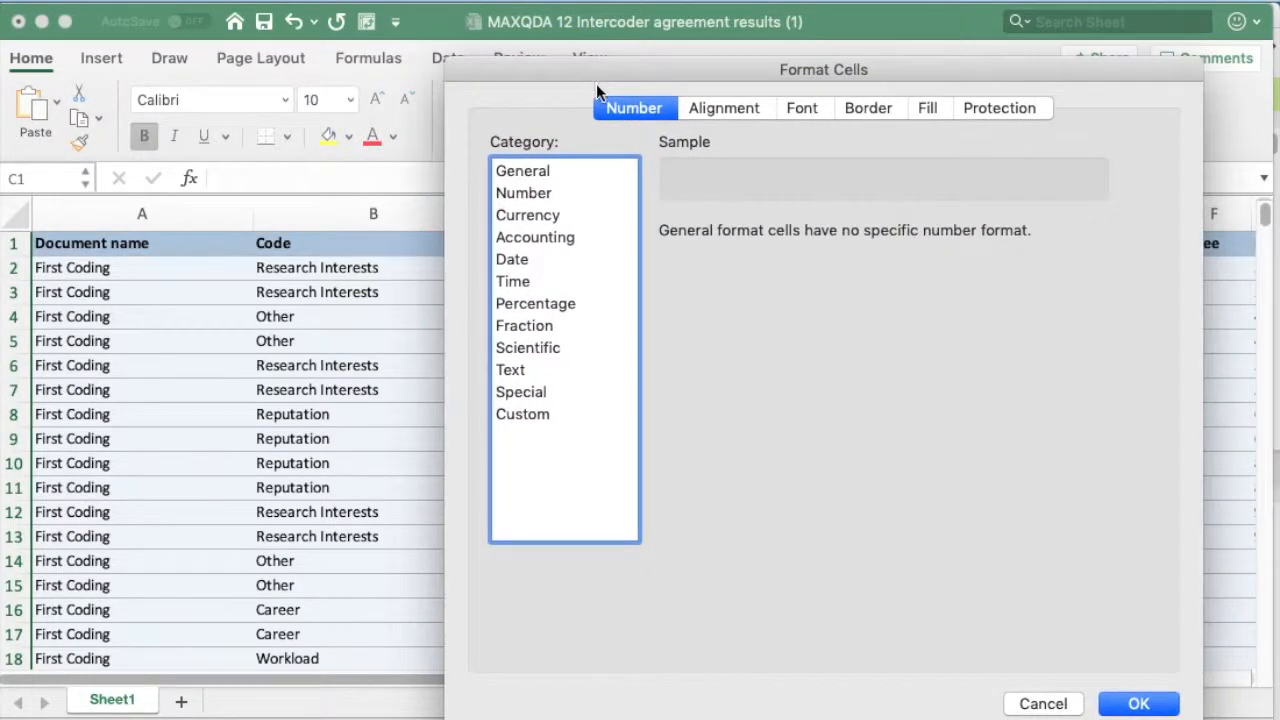
left_click(523, 171)
left_click(1138, 703)
Step: Rename the header in B1 to First Coding and enter Second Coding as the header in C1
left_click_drag(492, 260, 324, 244)
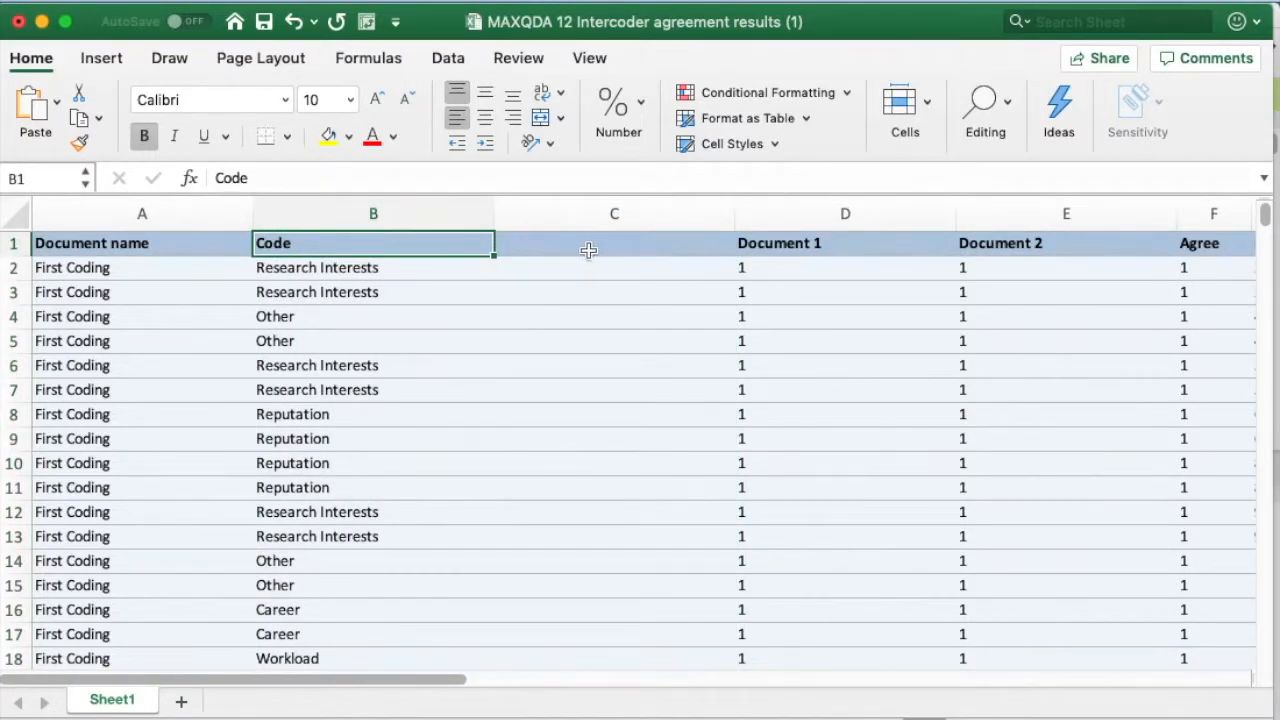
type("F")
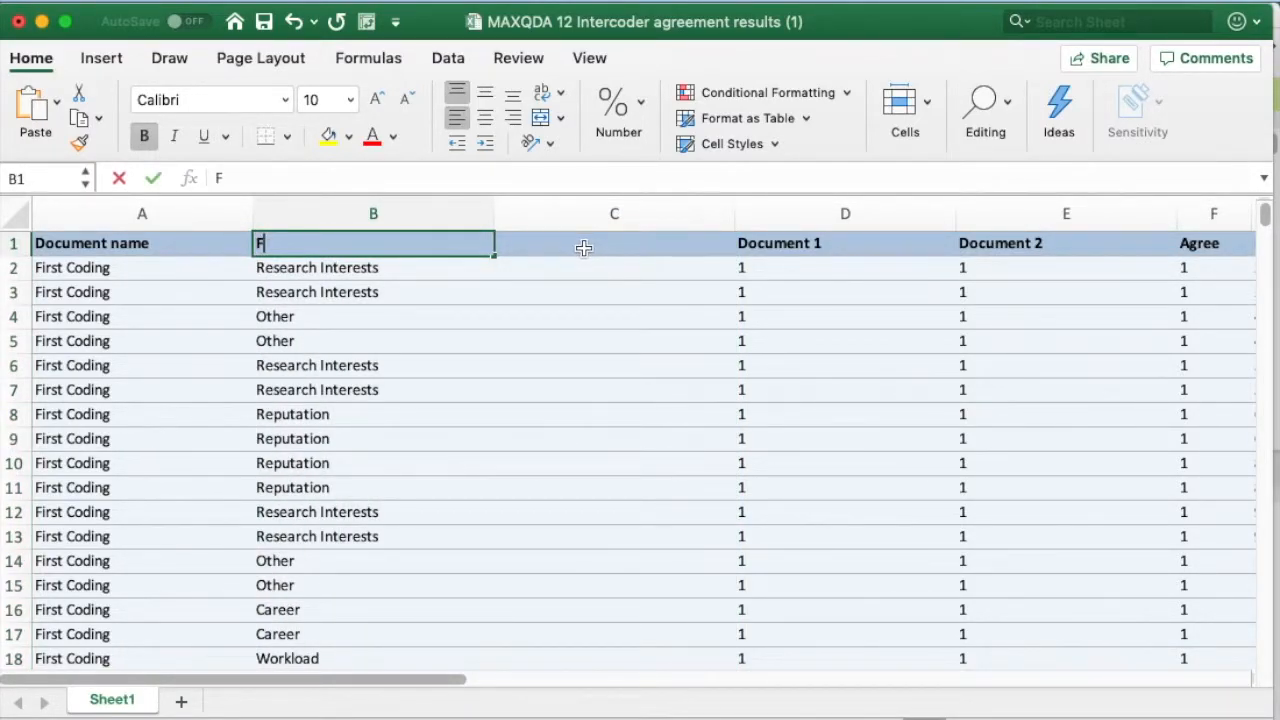
type("irst Coding")
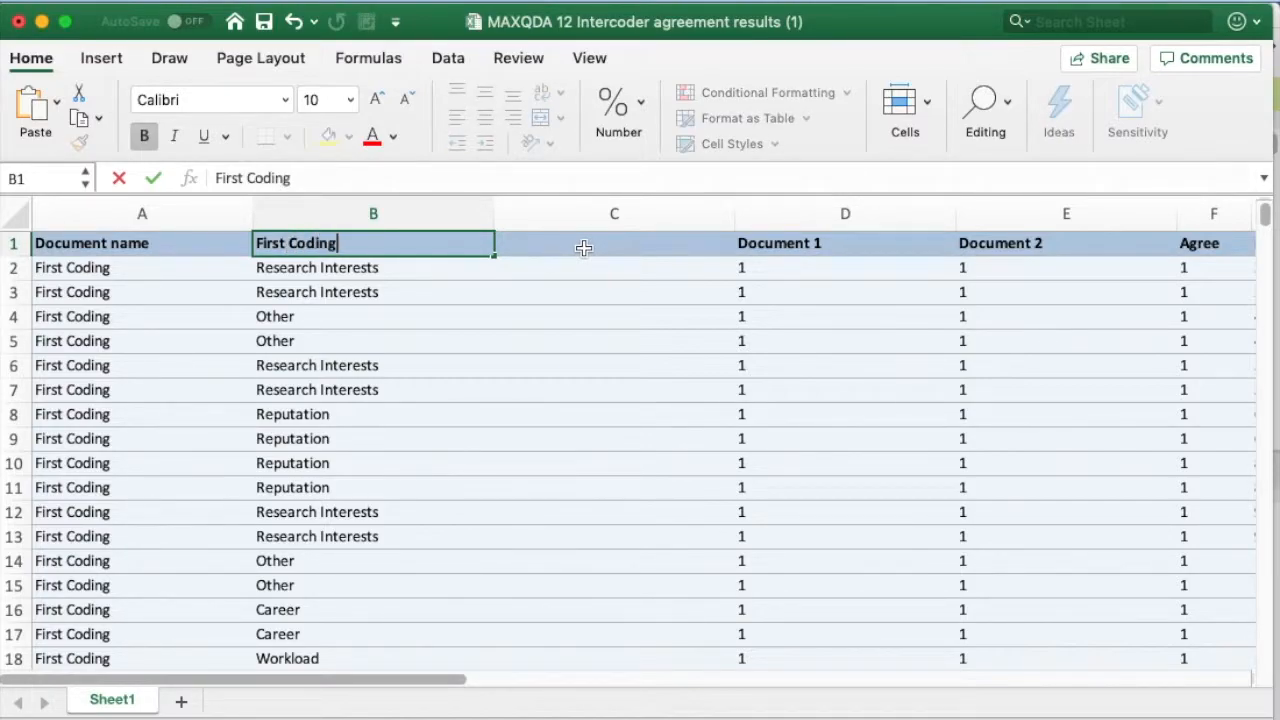
key("Return")
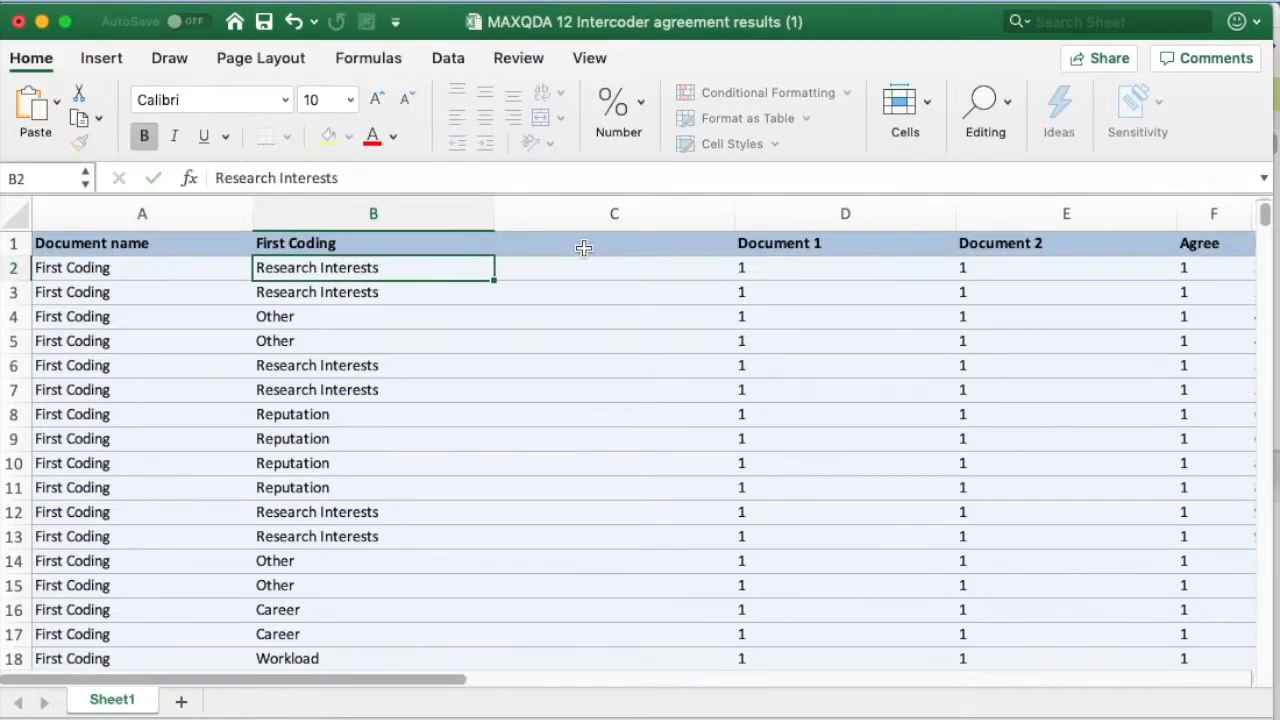
left_click(584, 248)
type("Second Coding")
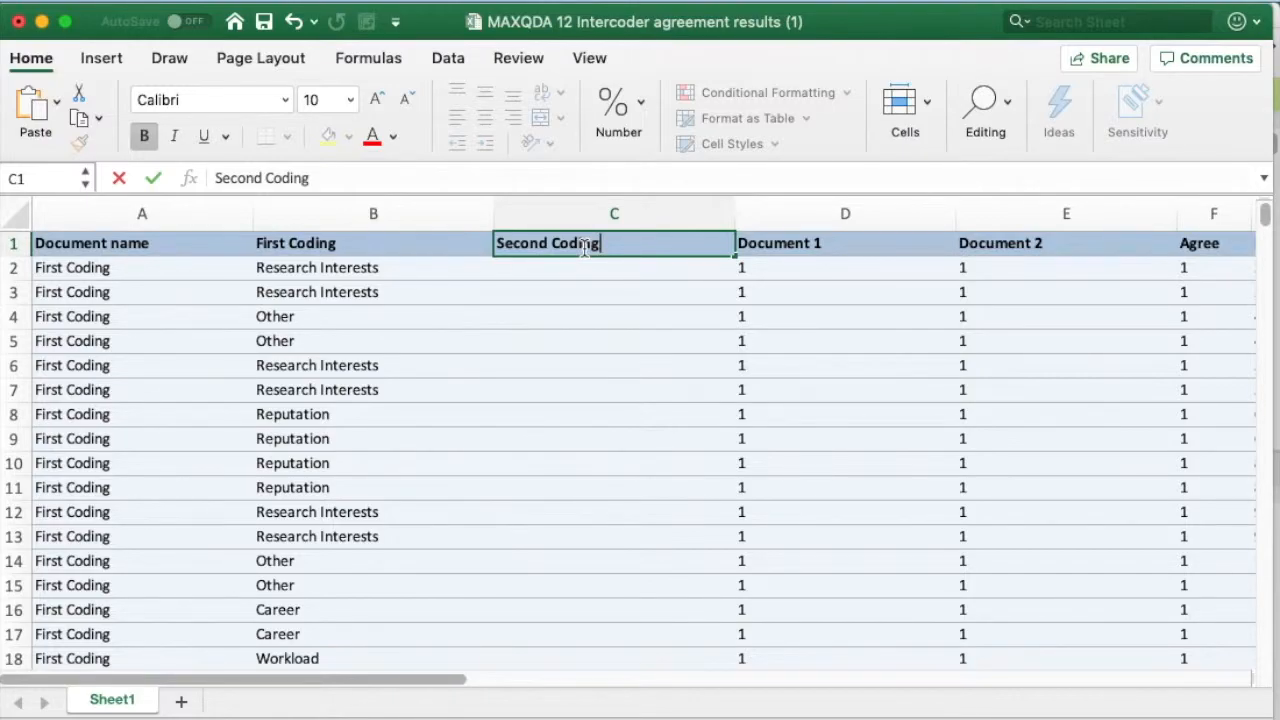
key("Return")
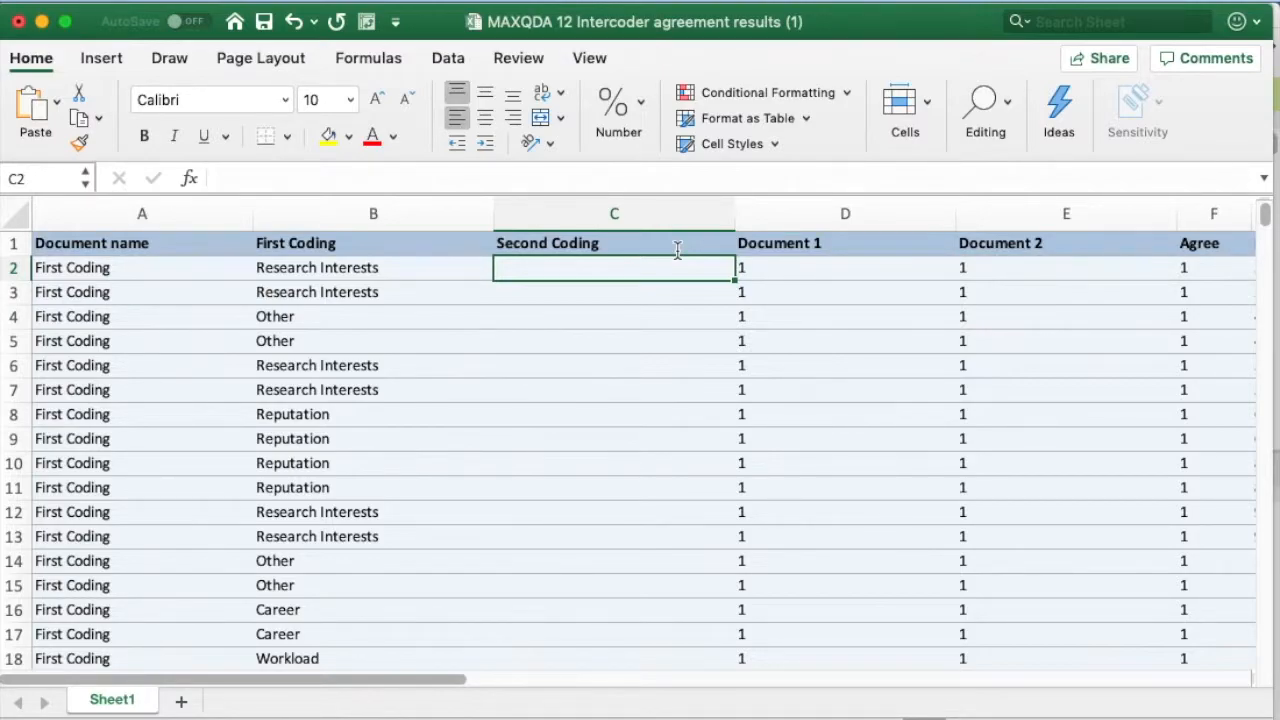
Step: Enter the formula =B3 in C2 and fill the alternating C2:C3 pattern down column C to row 483
type("=")
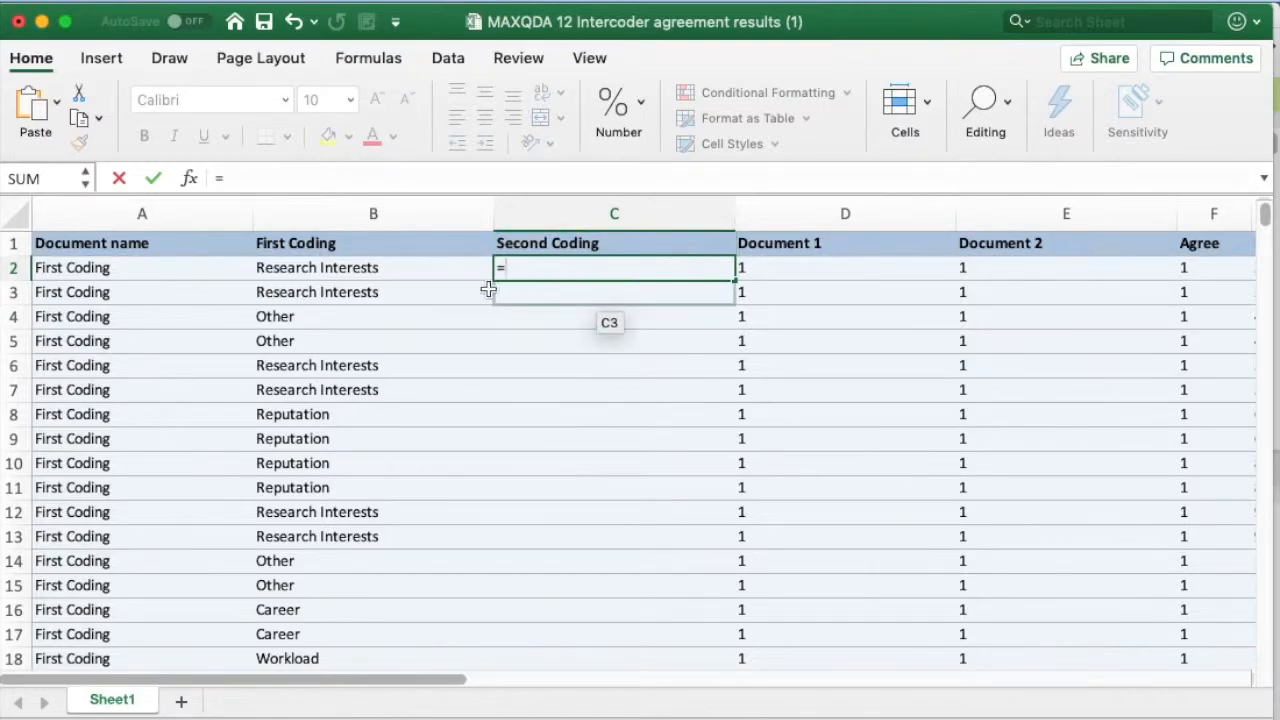
left_click(317, 290)
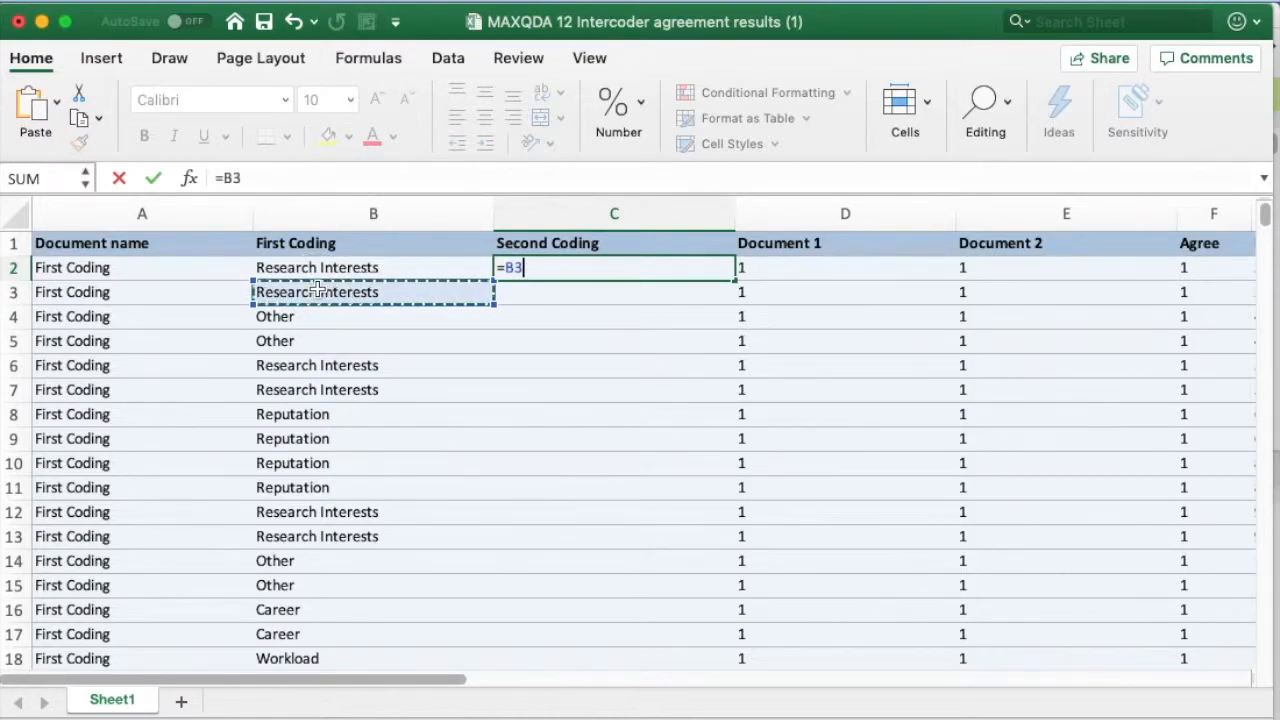
key("Return")
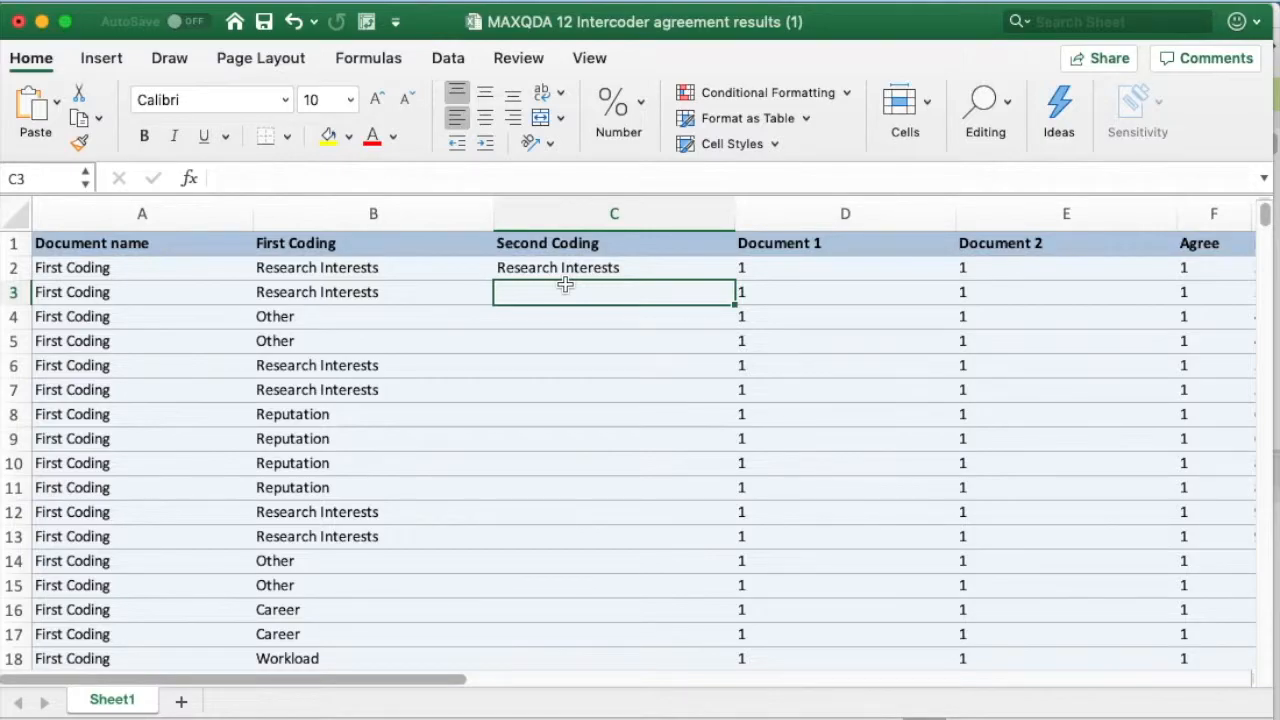
left_click_drag(563, 266, 573, 298)
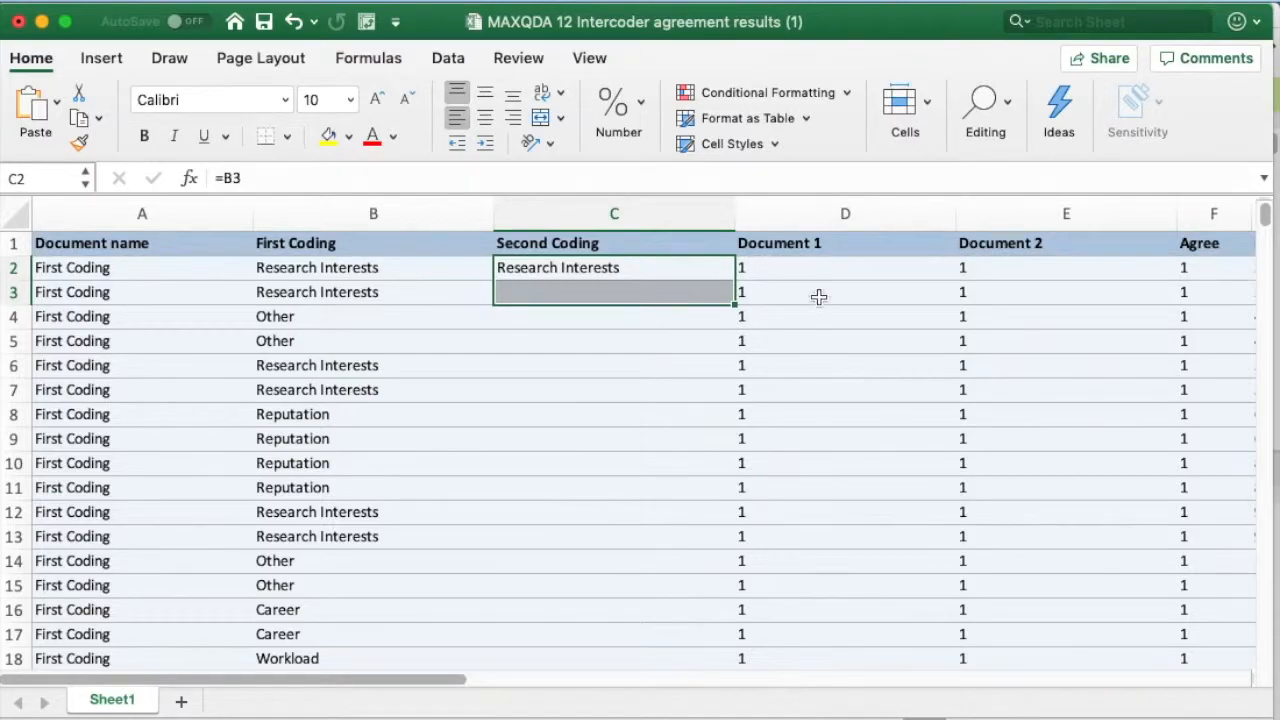
left_click_drag(734, 306, 784, 578)
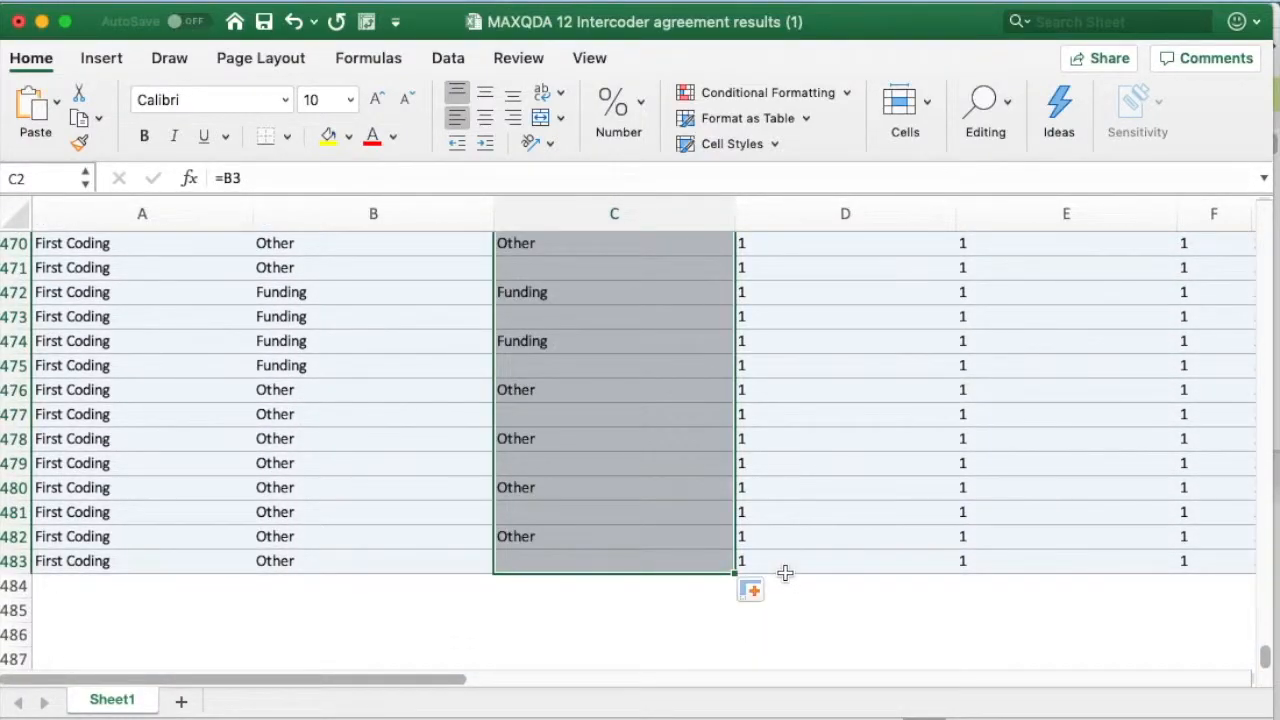
Step: Replace the formulas in the Second Coding column with their values by copying column C and pasting values only onto itself
left_click_drag(1266, 657, 1262, 198)
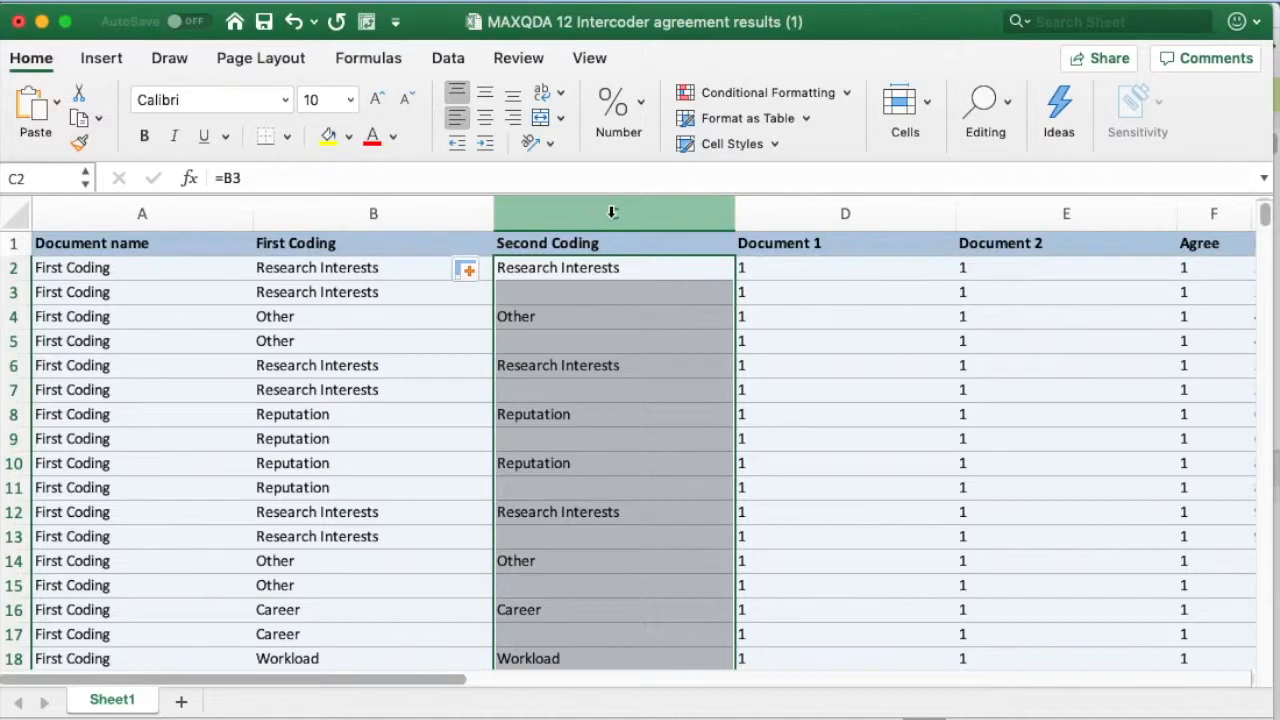
left_click(613, 212)
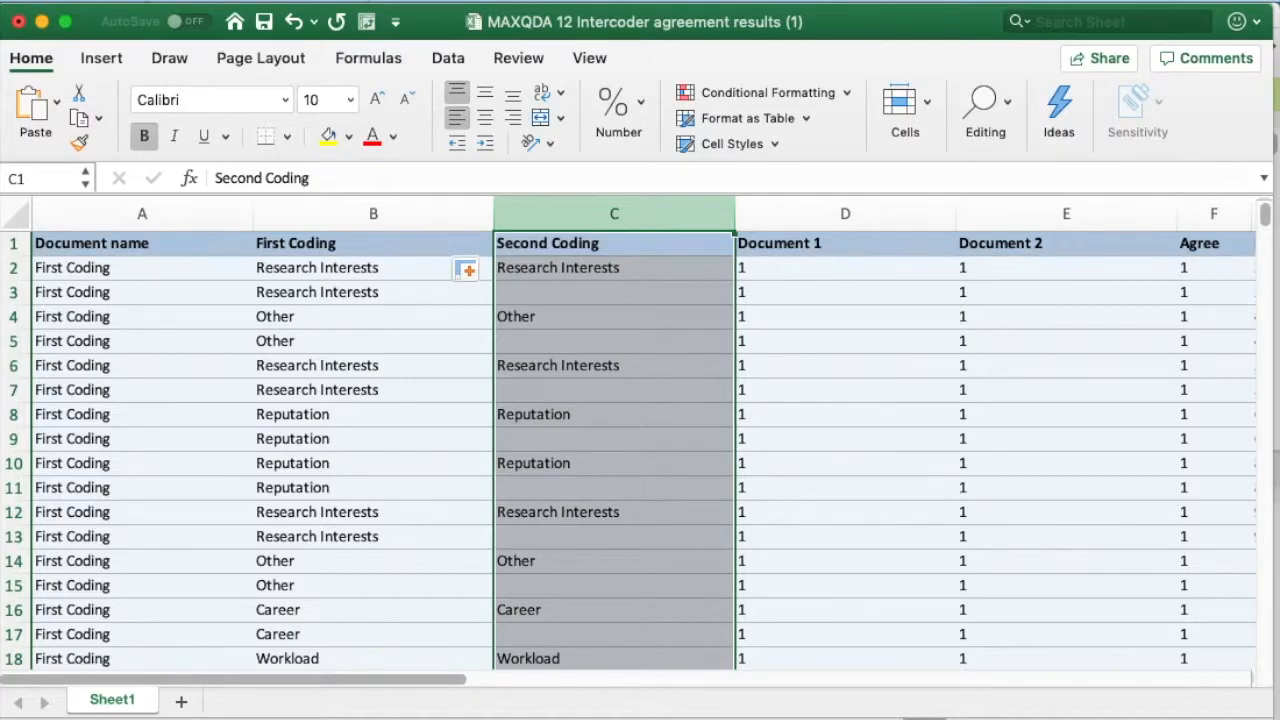
left_click(198, 2)
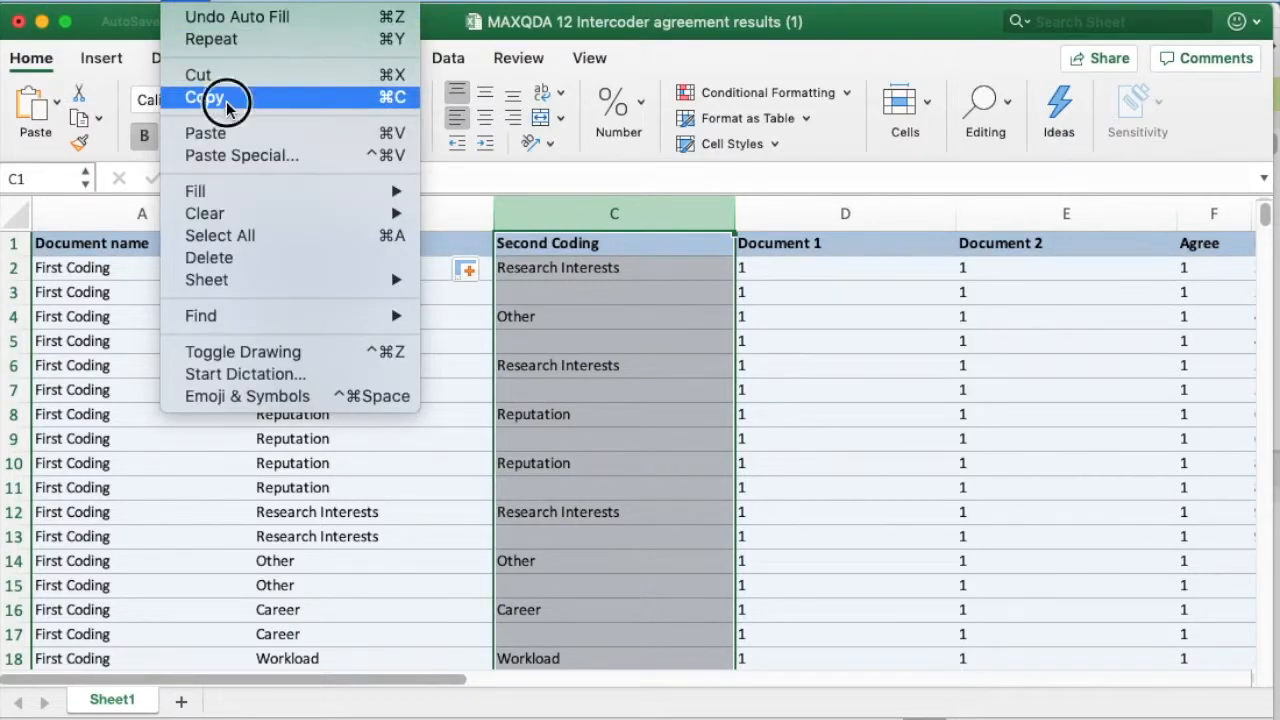
left_click(224, 100)
left_click(186, 2)
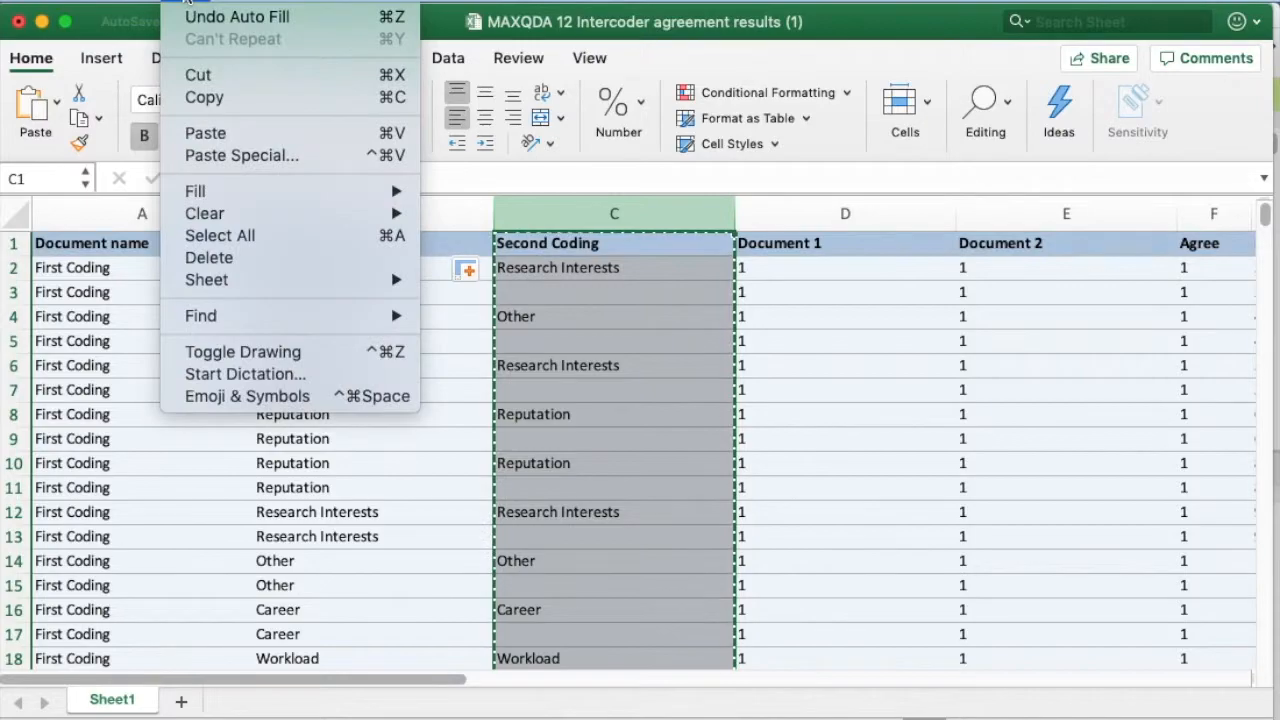
left_click(256, 153)
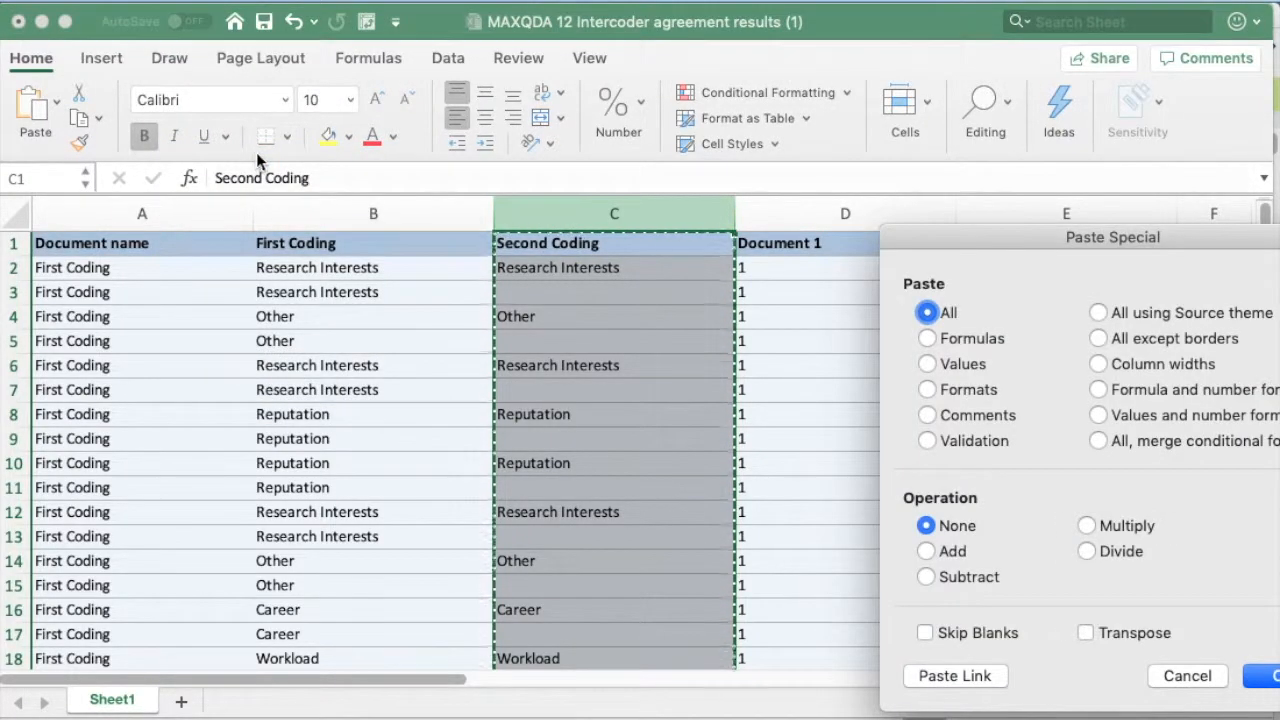
left_click_drag(994, 242, 850, 185)
left_click(785, 307)
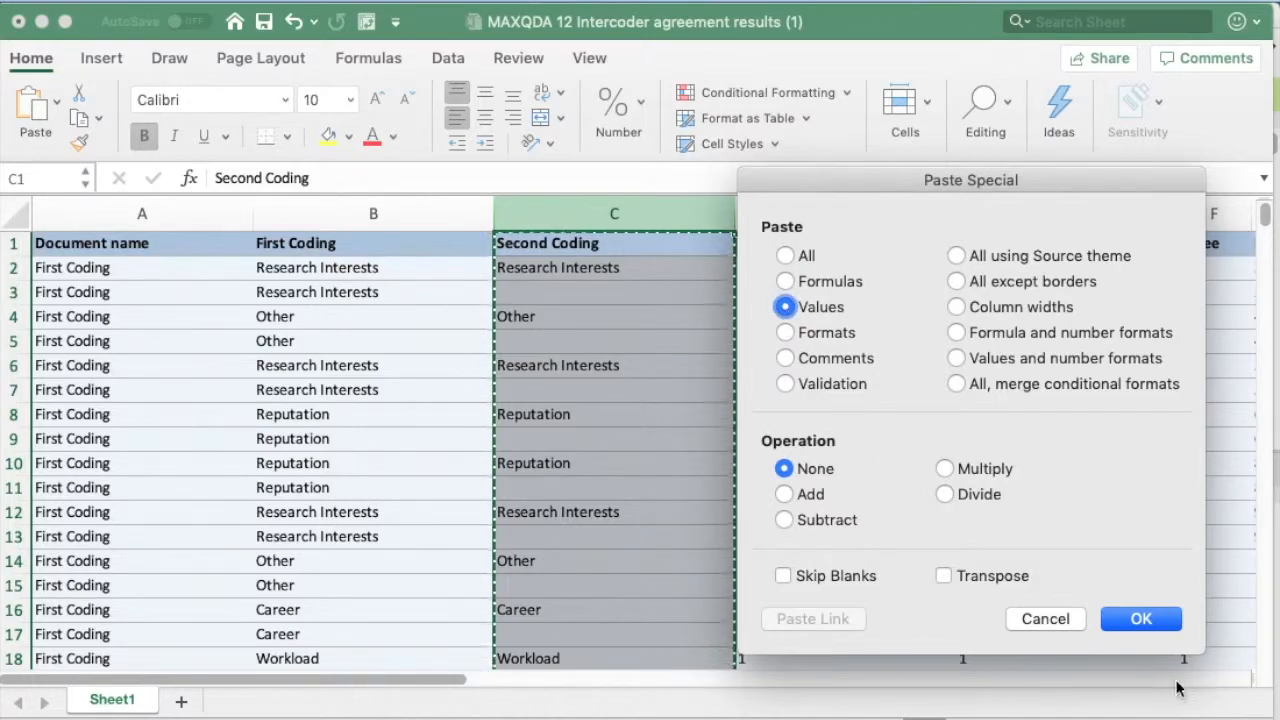
left_click(1140, 619)
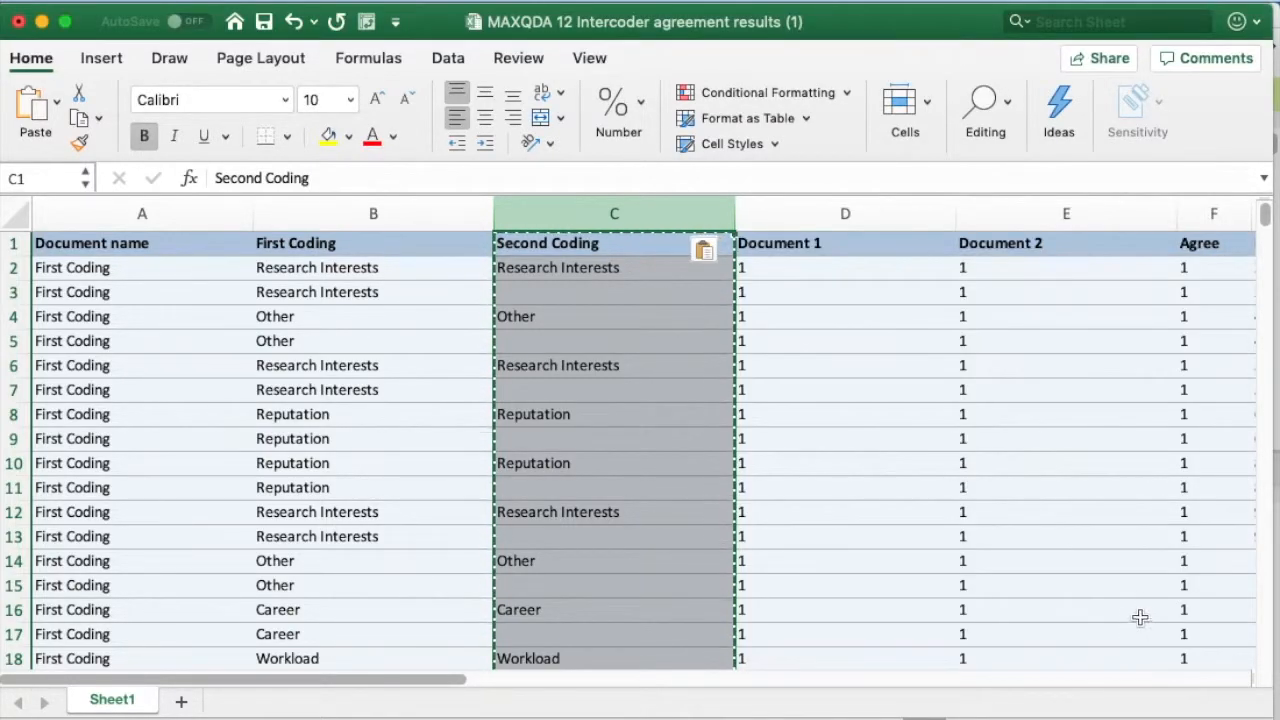
Step: Narrow the Document 1 and Document 2 columns to about the width of their headers
left_click_drag(955, 214, 829, 219)
left_click_drag(1052, 213, 932, 213)
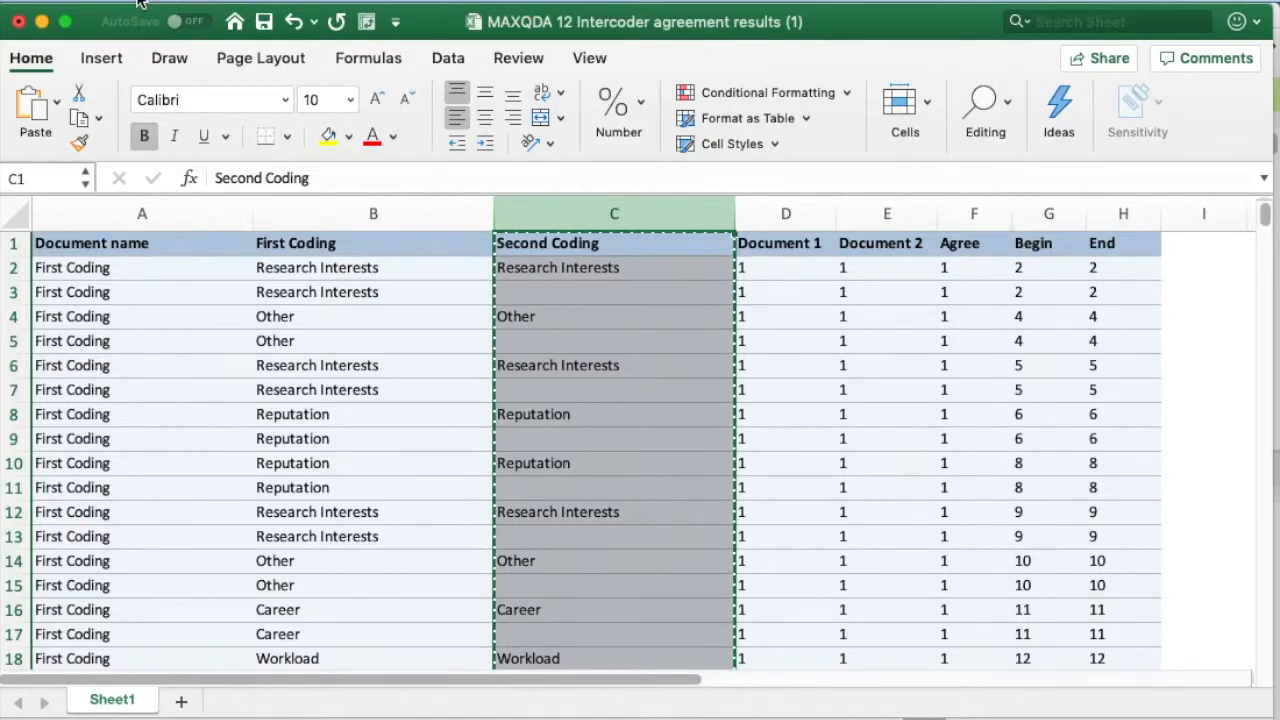
Step: Remove duplicate rows from the entire sheet, treating the first row as headers and comparing only column G (Begin)
left_click(176, 2)
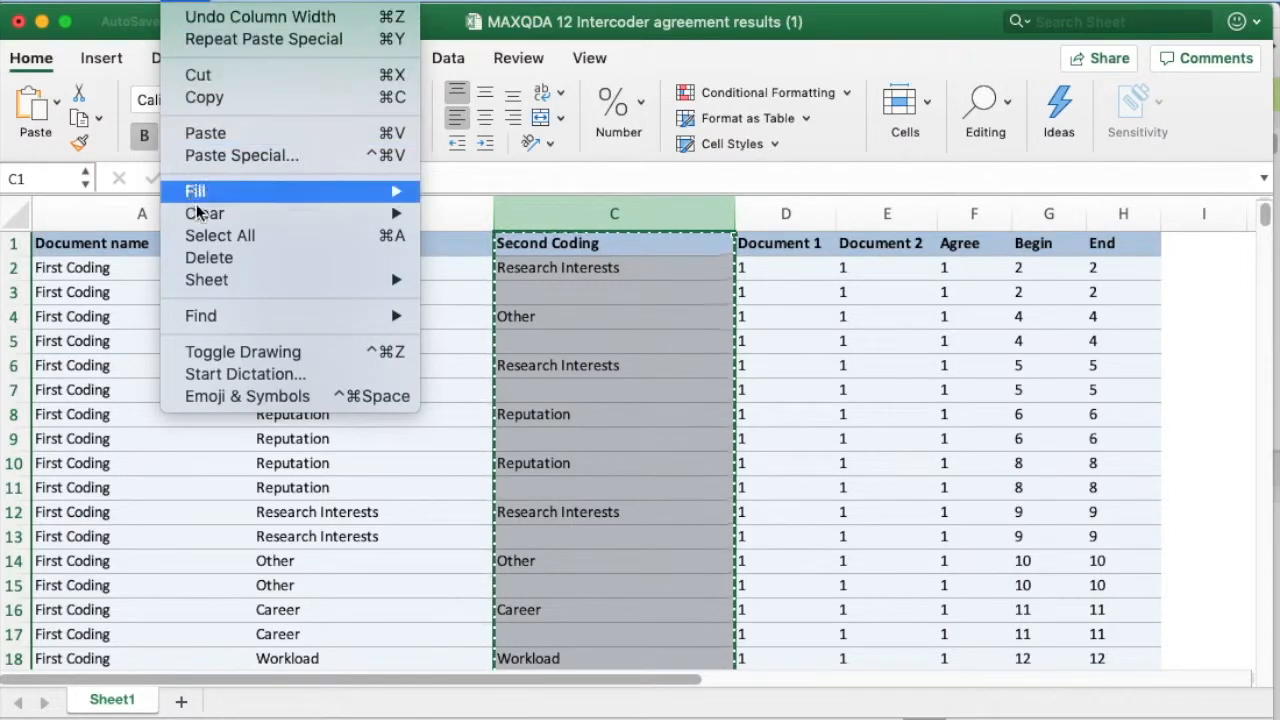
left_click(202, 235)
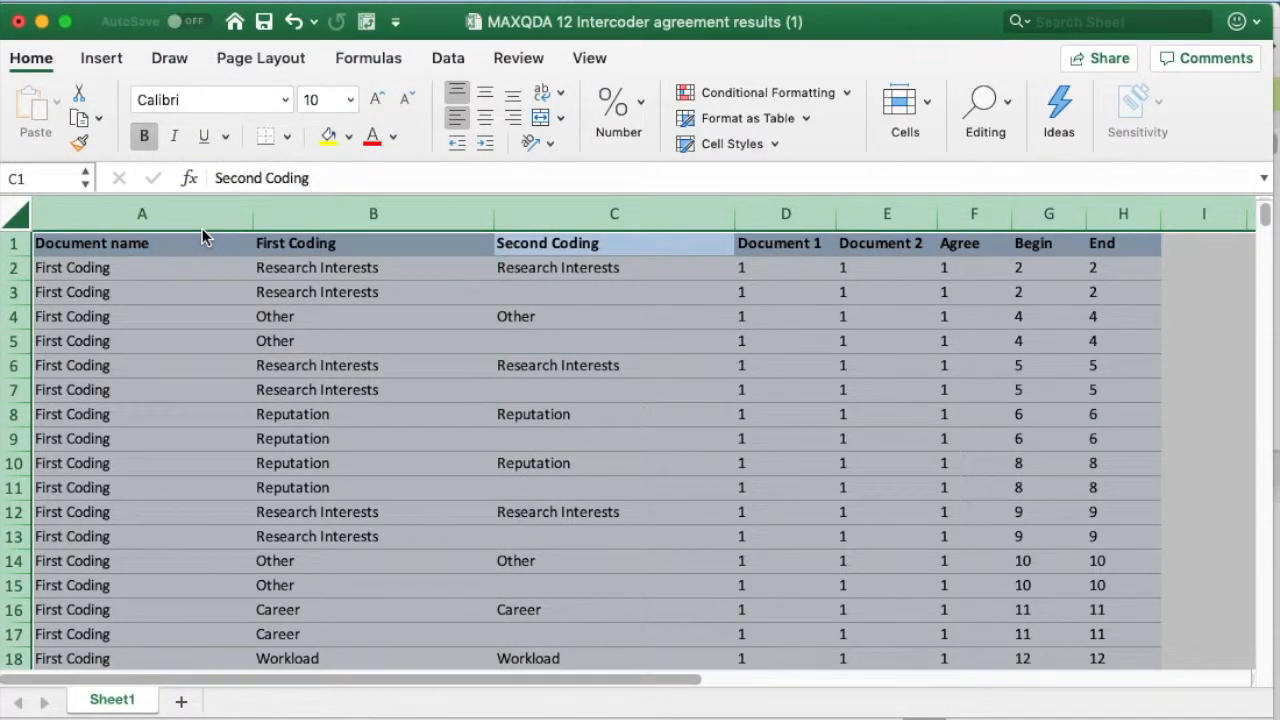
left_click(440, 60)
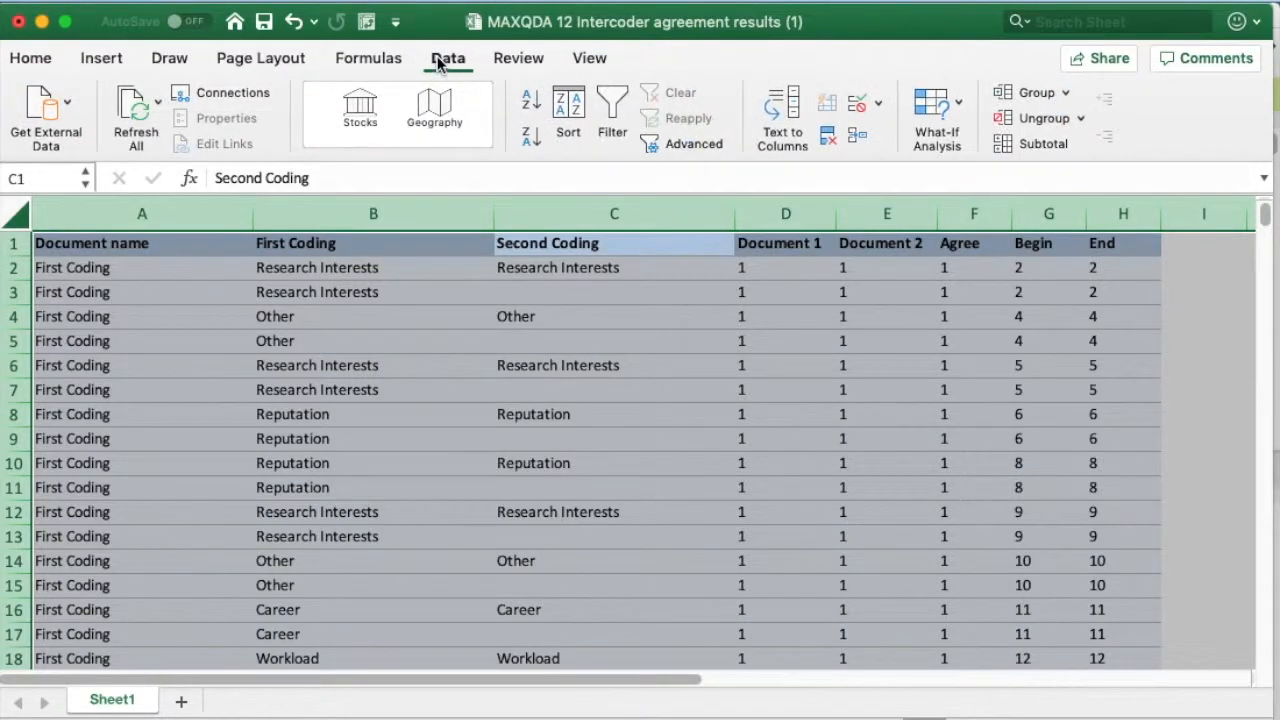
left_click_drag(1273, 718, 1279, 718)
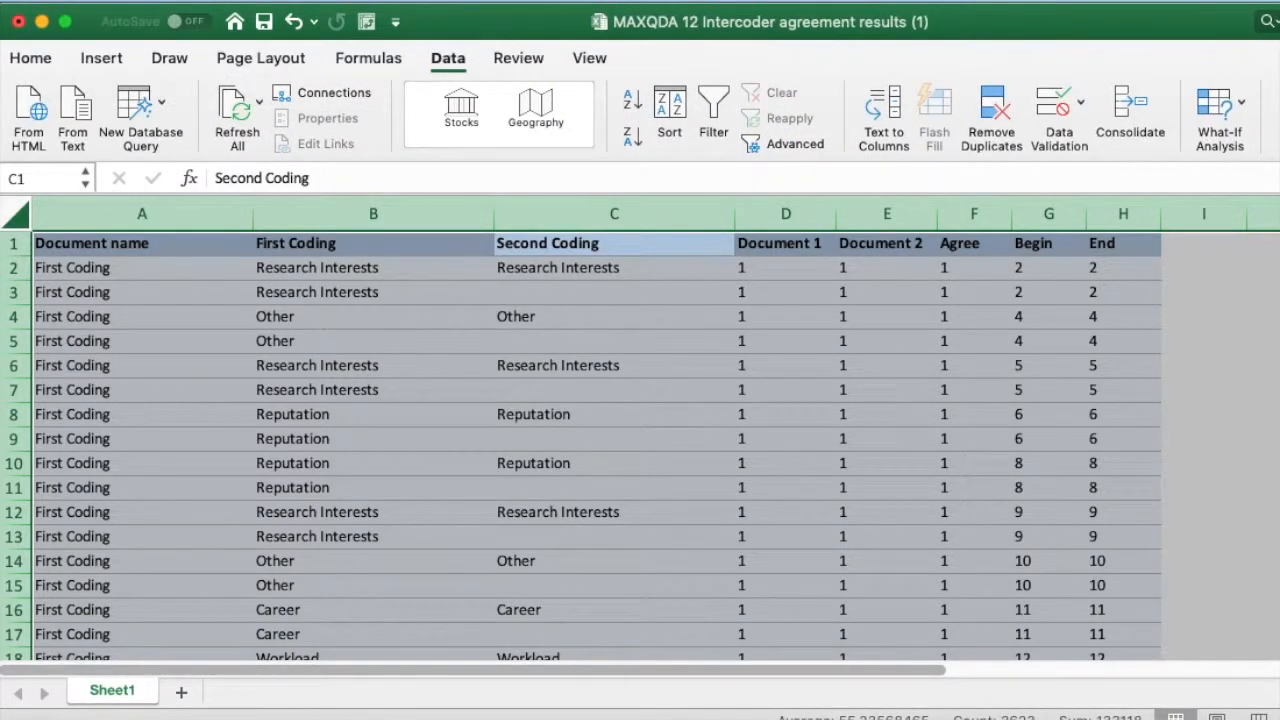
left_click(992, 108)
left_click_drag(1226, 268, 432, 282)
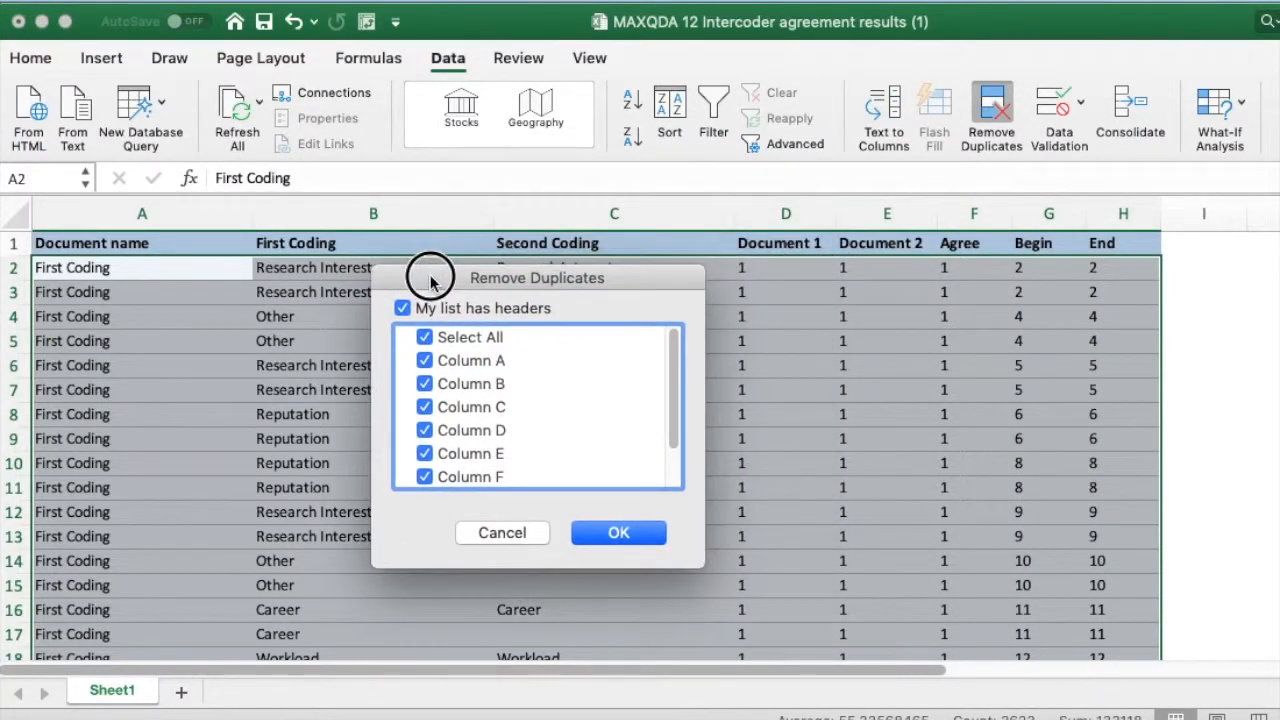
left_click(428, 339)
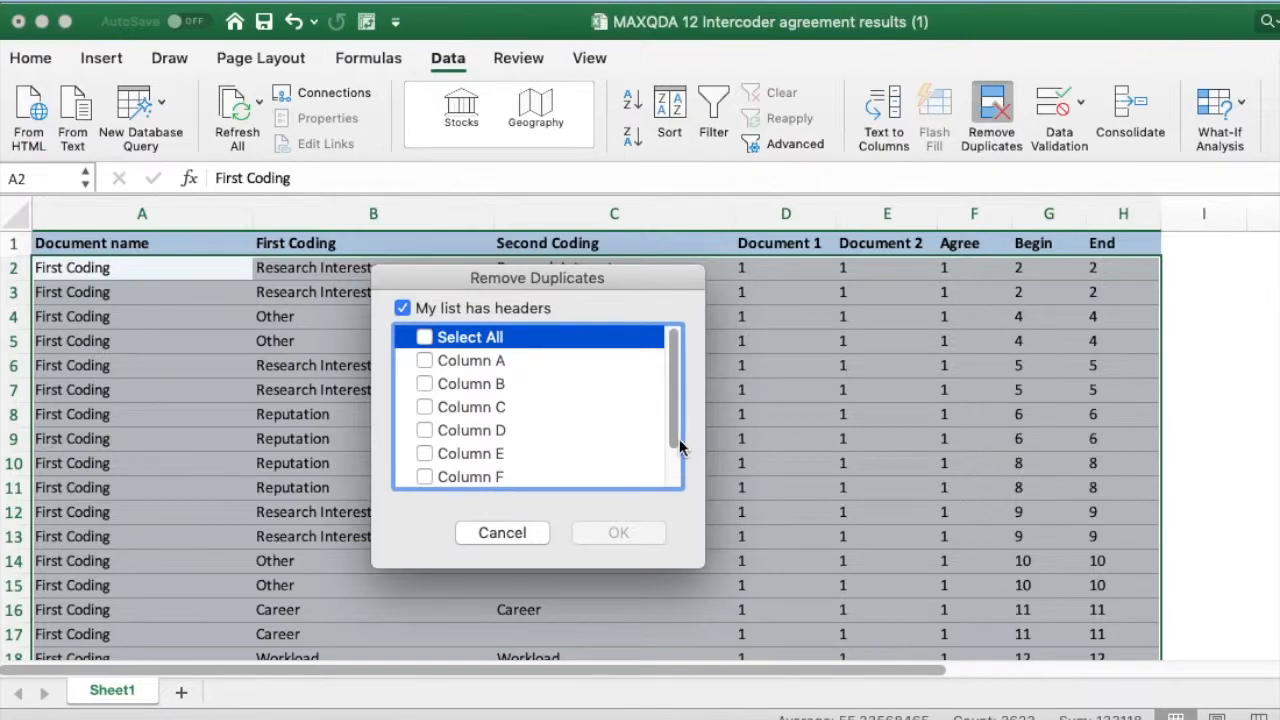
left_click_drag(679, 437, 674, 480)
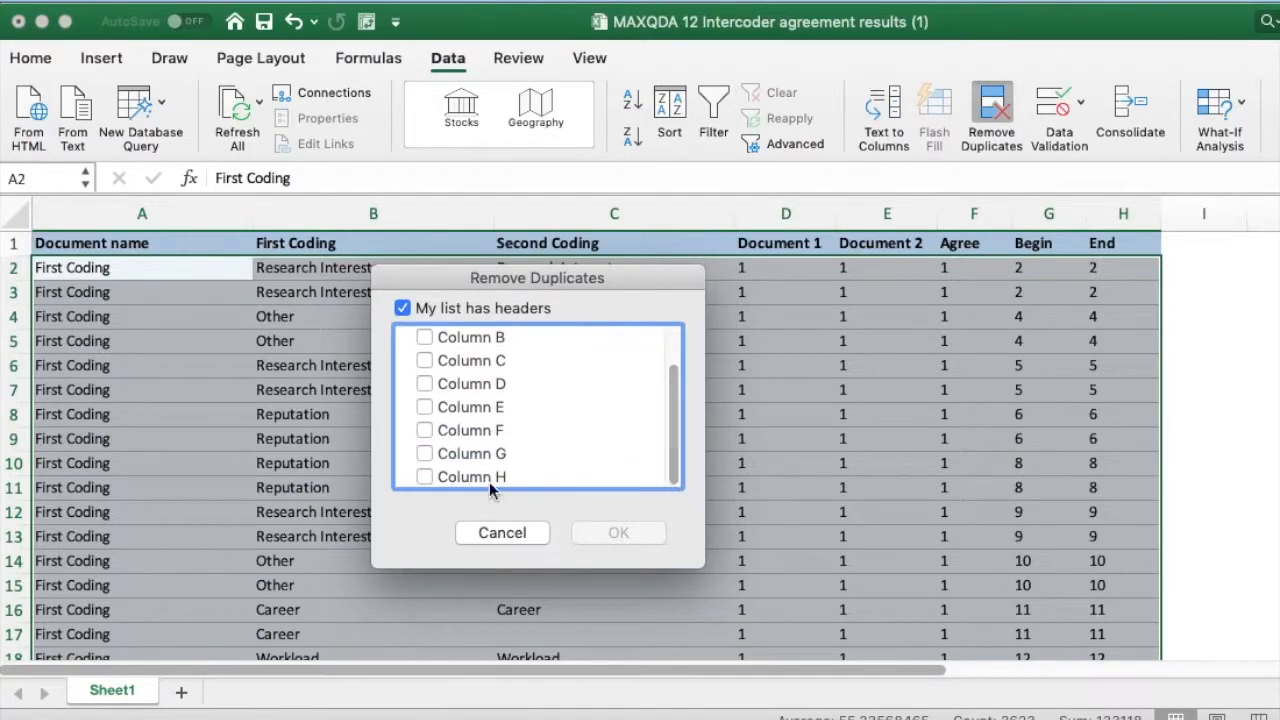
left_click(425, 455)
left_click(616, 532)
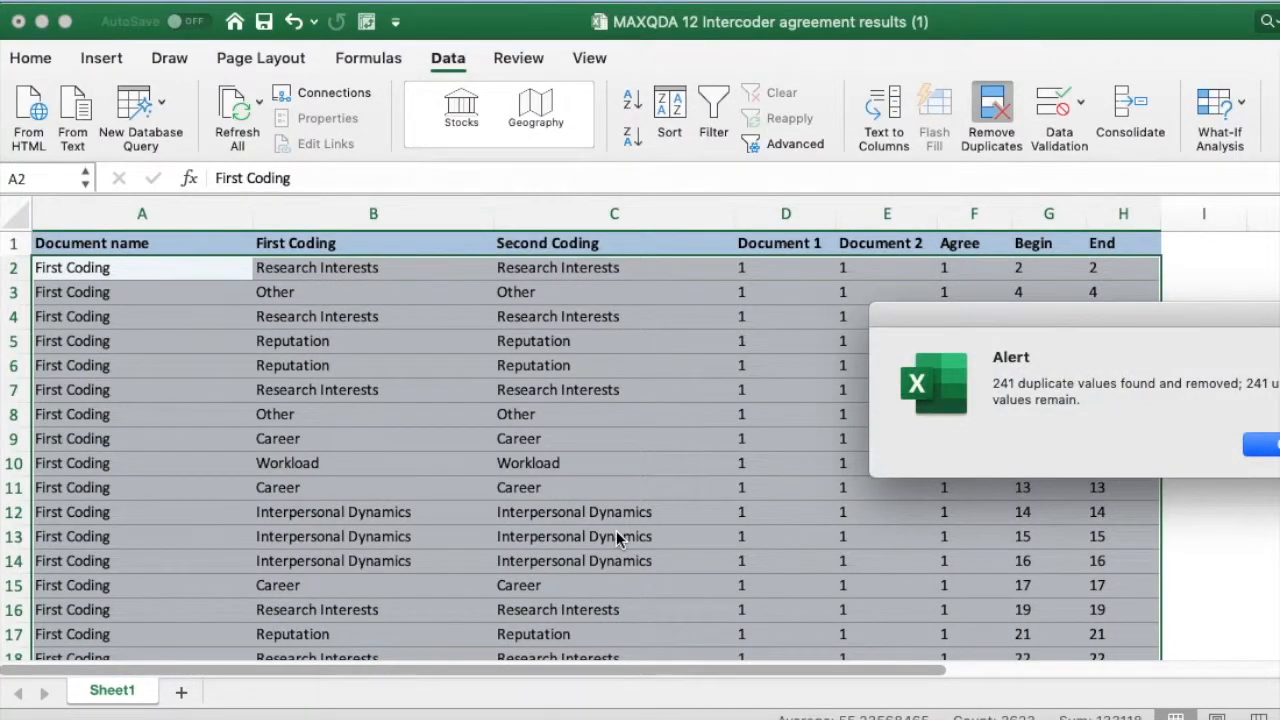
left_click_drag(1247, 310, 1128, 331)
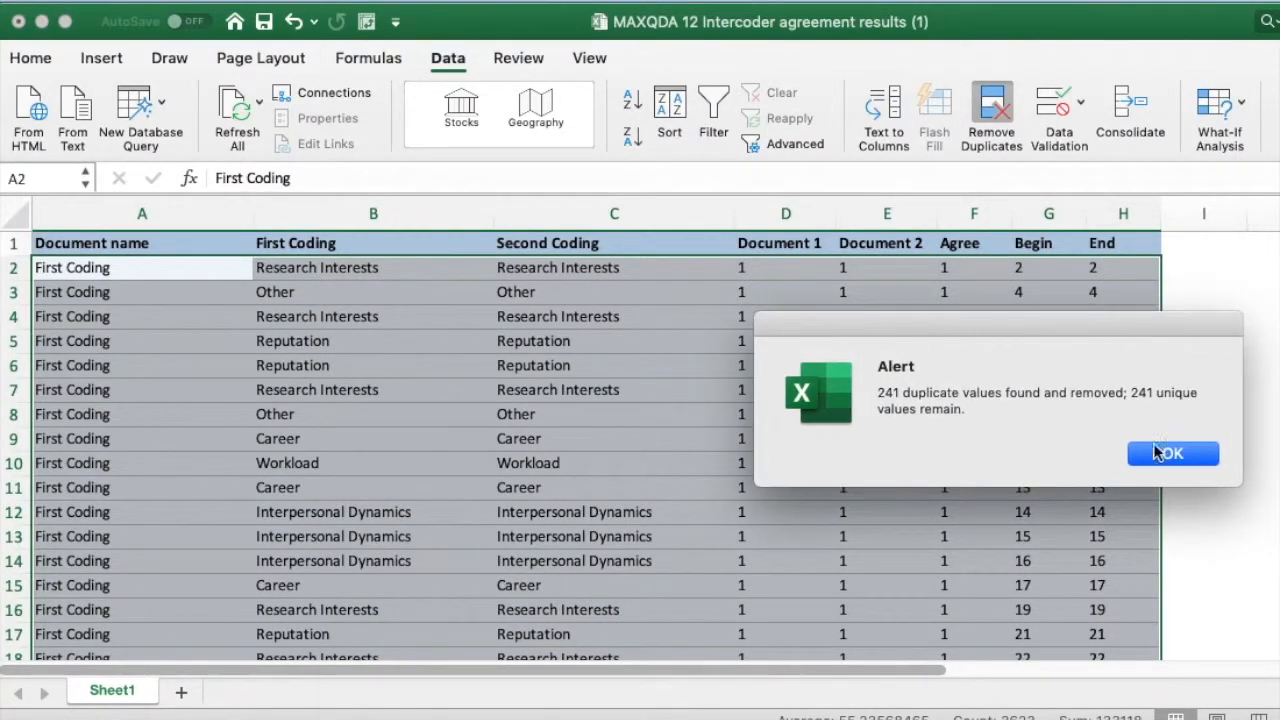
left_click(1157, 453)
left_click(823, 432)
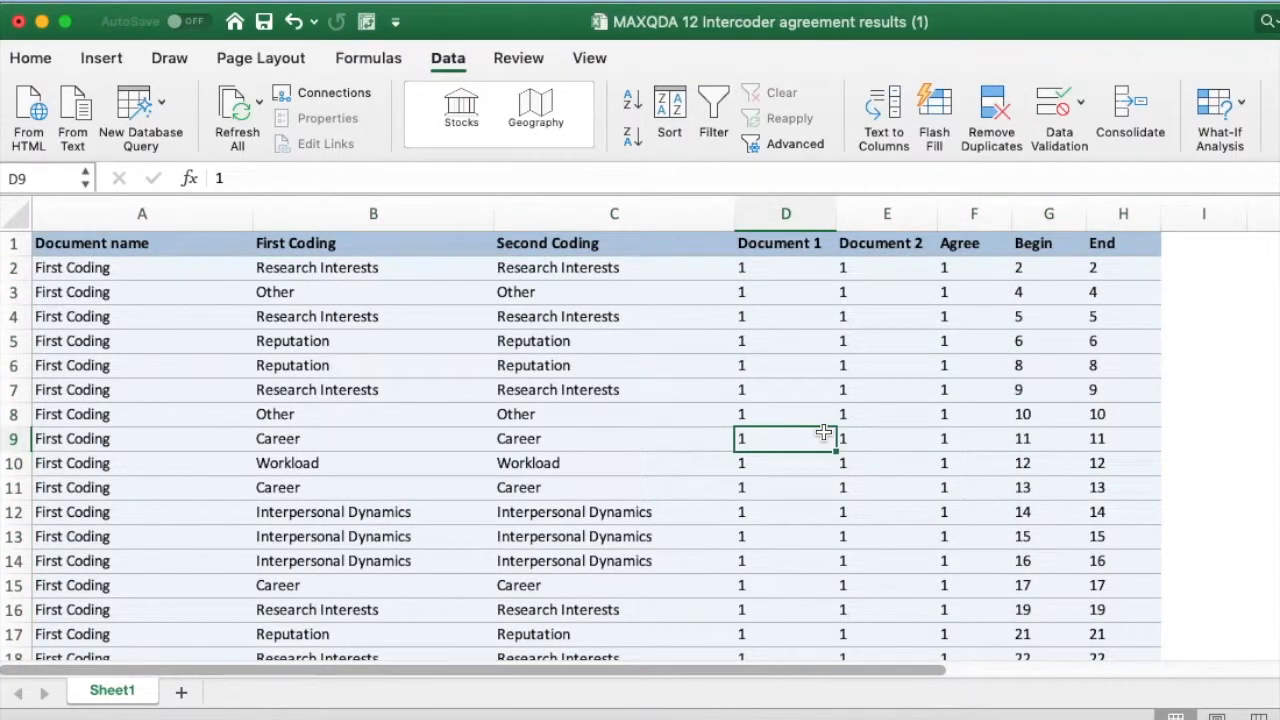
scroll(823, 432, "down", 3)
scroll(823, 432, "down", 20)
scroll(823, 432, "down", 6)
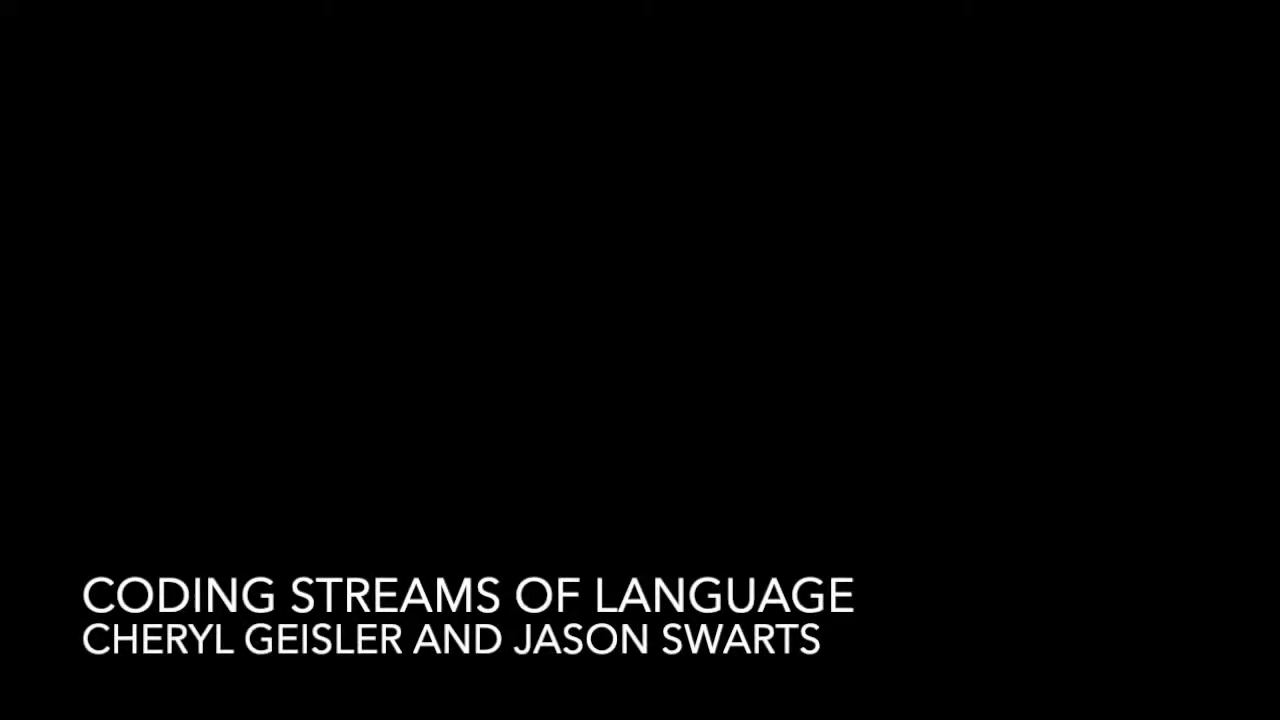